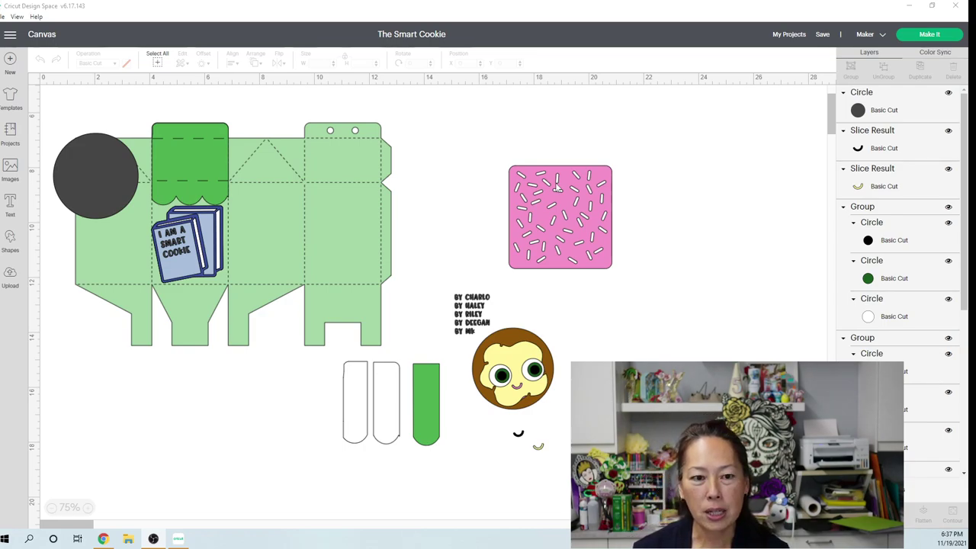
- Check the image info of the pink sprinkle square's layer
{"action": "left_click", "coordinate": [556, 228]}
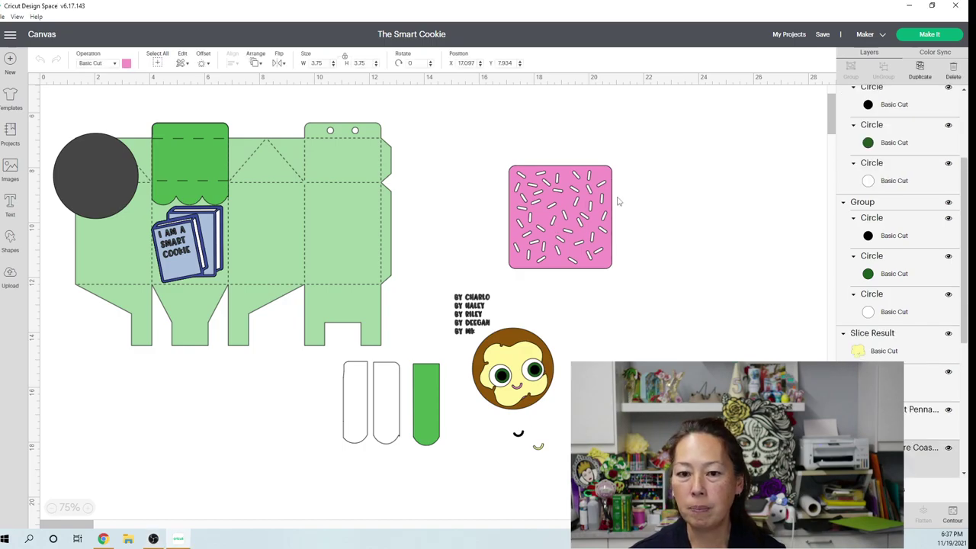
{"action": "scroll", "coordinate": [920, 259], "scroll_direction": "down", "scroll_amount": 1}
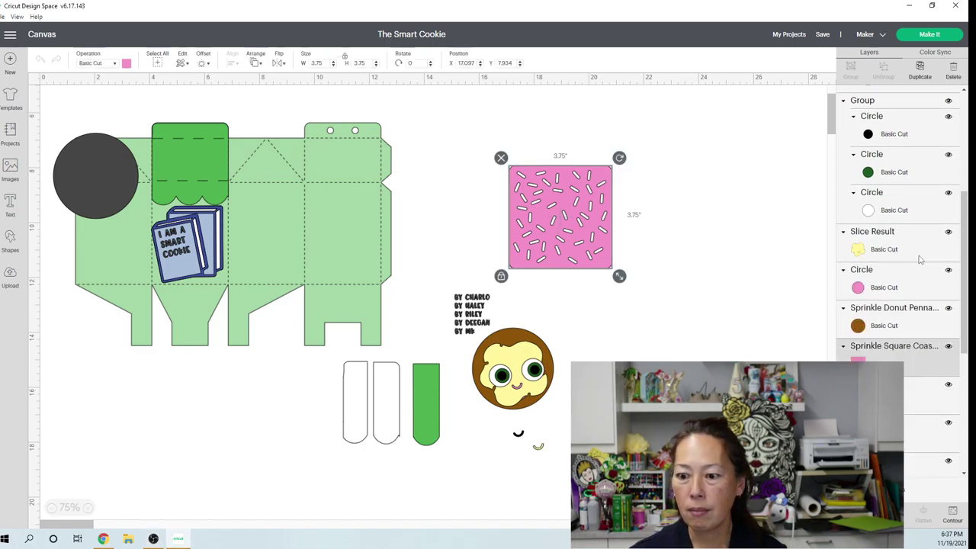
{"action": "right_click", "coordinate": [888, 351]}
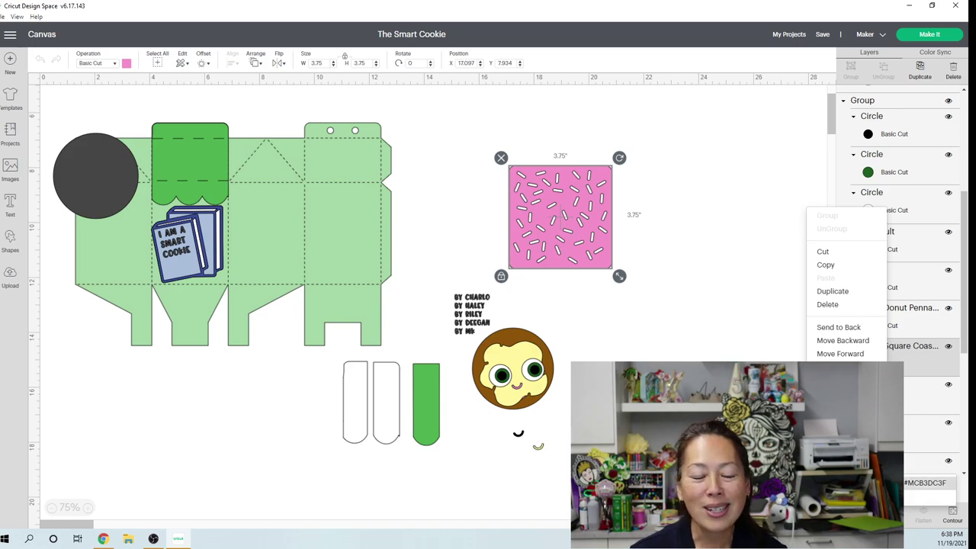
{"action": "left_click", "coordinate": [276, 417]}
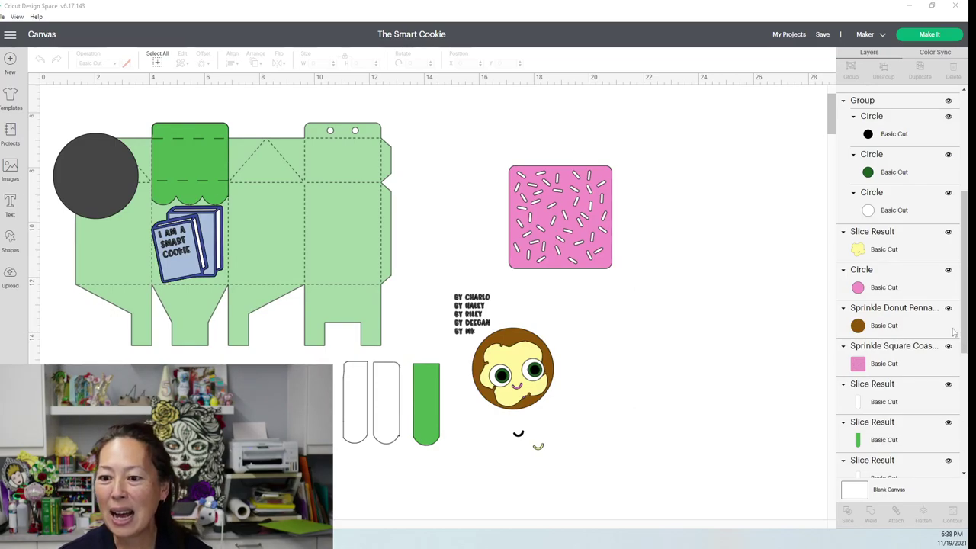
- View the image sets that contain the pink Sprinkle Square Coaster
{"action": "left_click", "coordinate": [590, 200]}
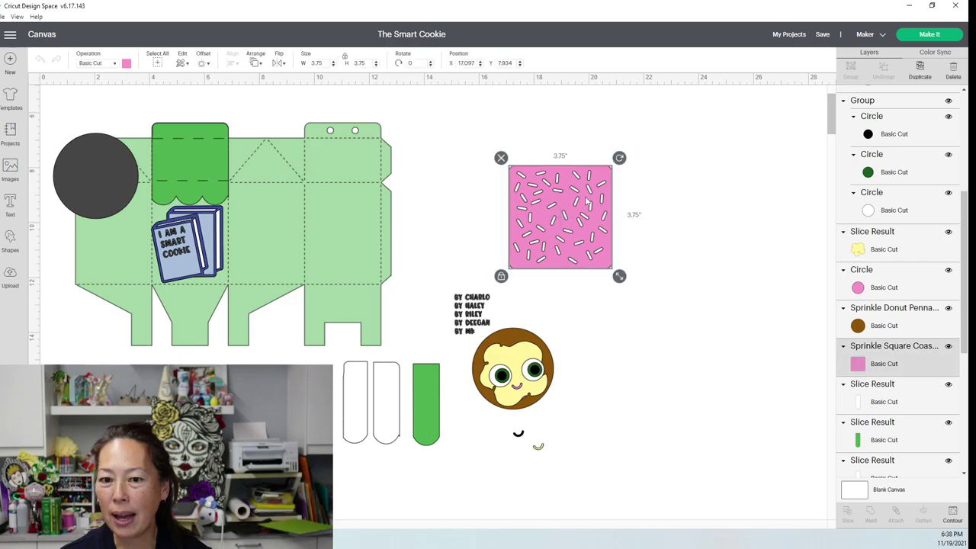
{"action": "left_click", "coordinate": [843, 346]}
{"action": "left_click", "coordinate": [844, 348]}
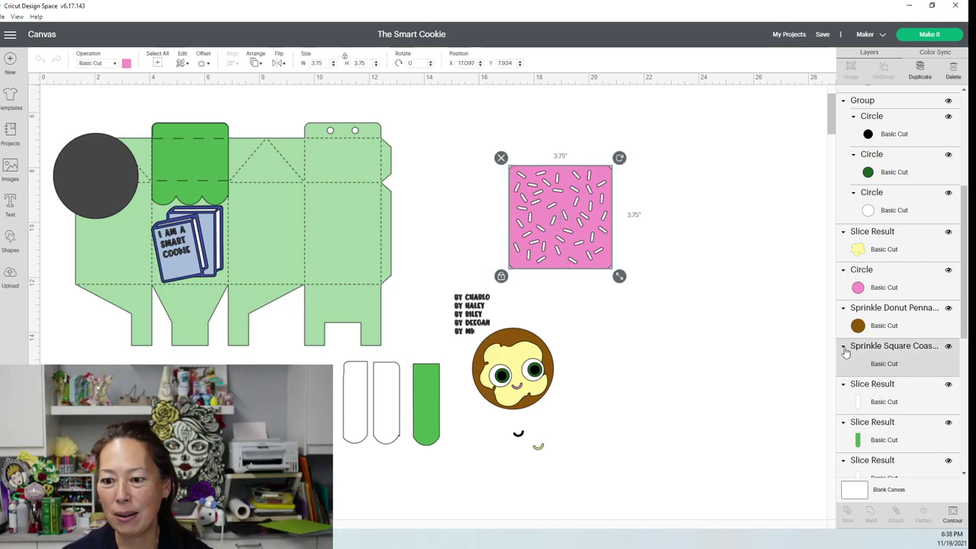
{"action": "right_click", "coordinate": [875, 358]}
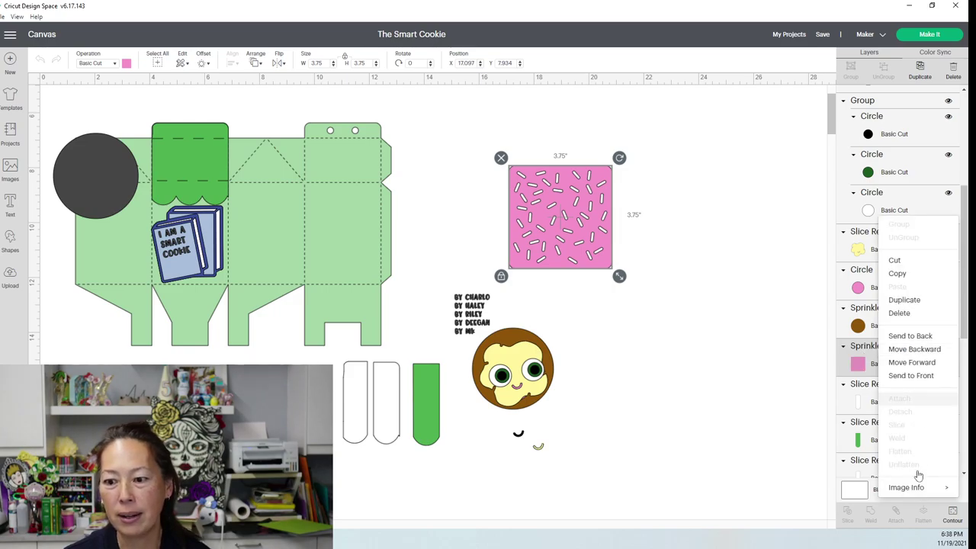
{"action": "mouse_move", "coordinate": [908, 488]}
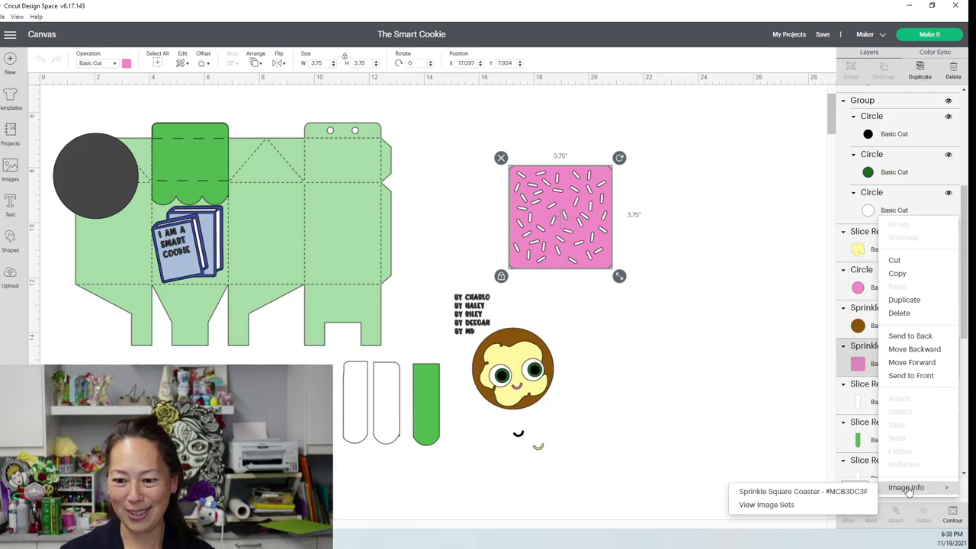
{"action": "left_click", "coordinate": [766, 504]}
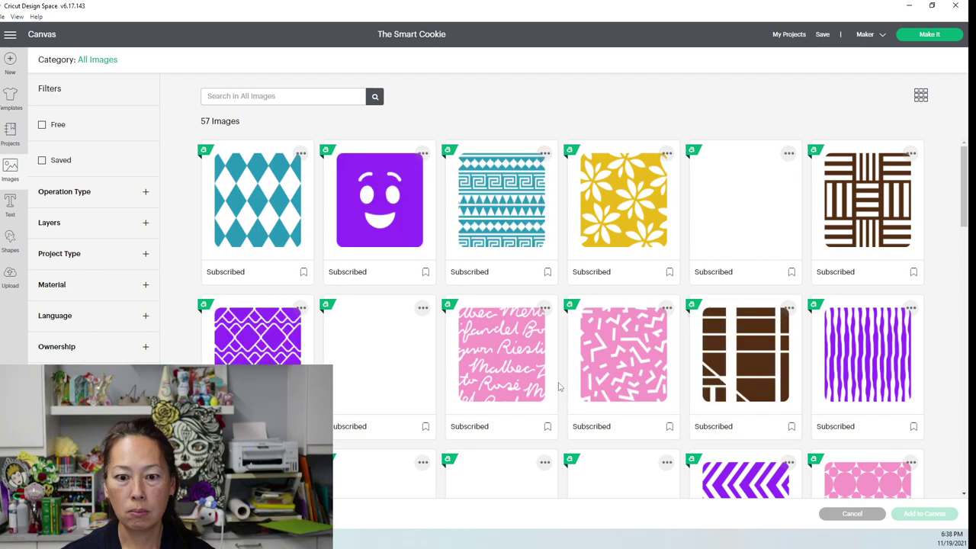
- Insert the pink sprinkle coaster from the image set and place it beside the existing pink square
{"action": "scroll", "coordinate": [558, 387], "scroll_direction": "down", "scroll_amount": 2}
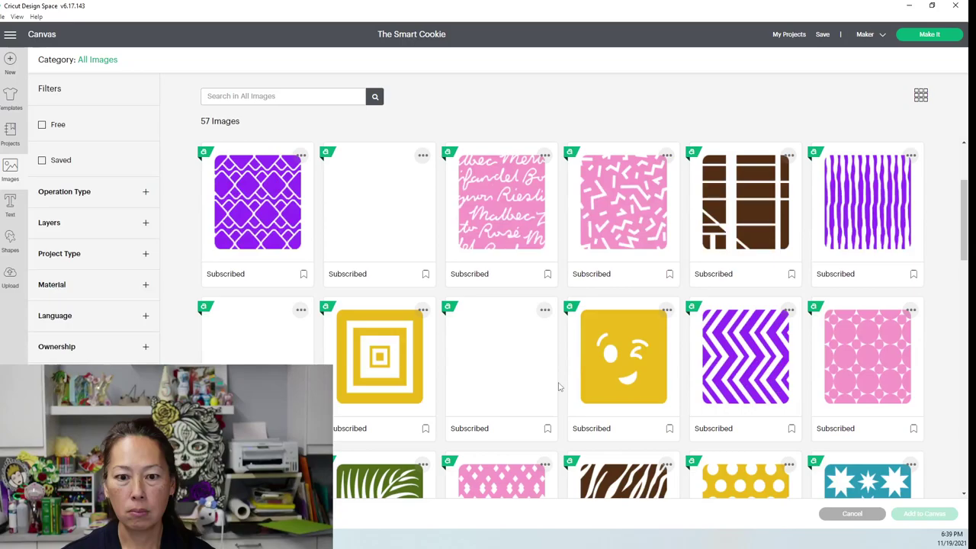
{"action": "scroll", "coordinate": [558, 387], "scroll_direction": "down", "scroll_amount": 5}
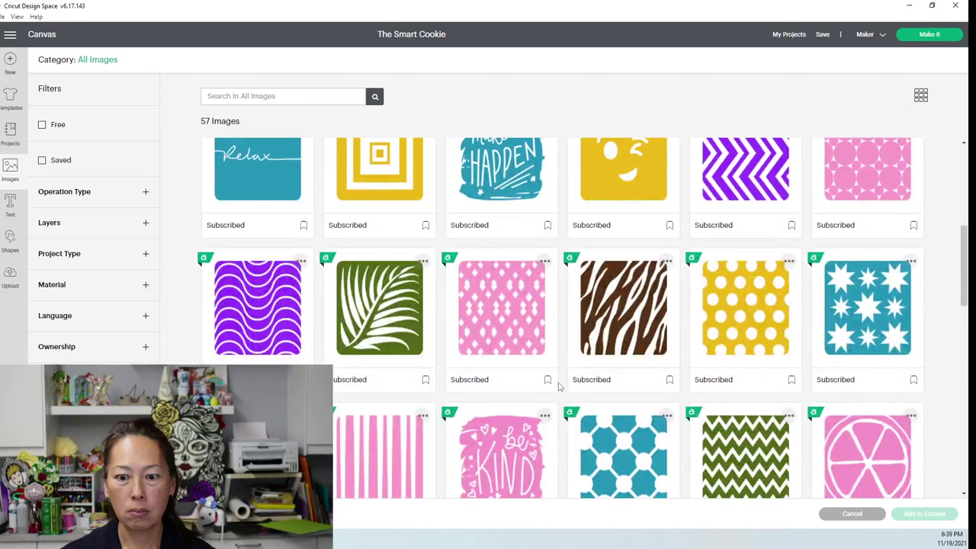
{"action": "scroll", "coordinate": [558, 387], "scroll_direction": "down", "scroll_amount": 3}
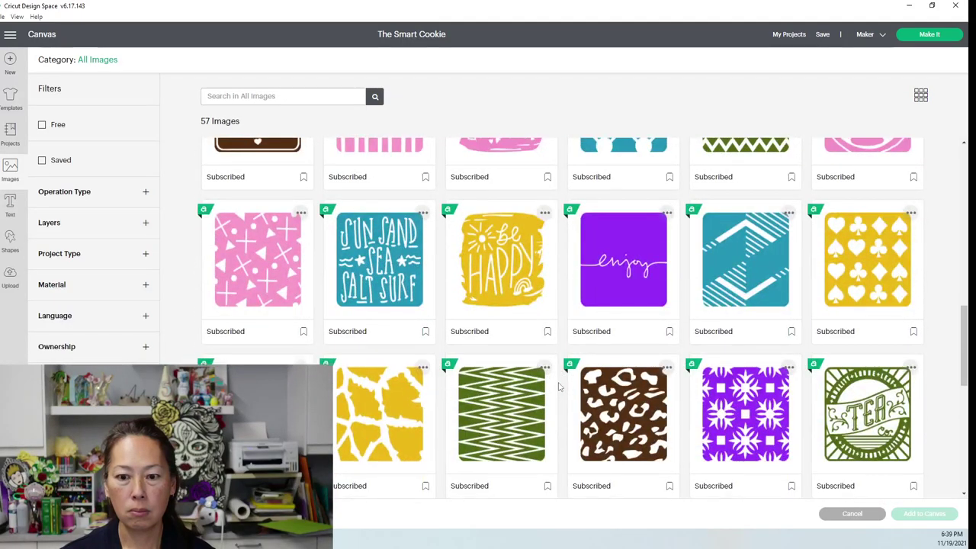
{"action": "scroll", "coordinate": [558, 388], "scroll_direction": "down", "scroll_amount": 3}
{"action": "scroll", "coordinate": [558, 387], "scroll_direction": "down", "scroll_amount": 2}
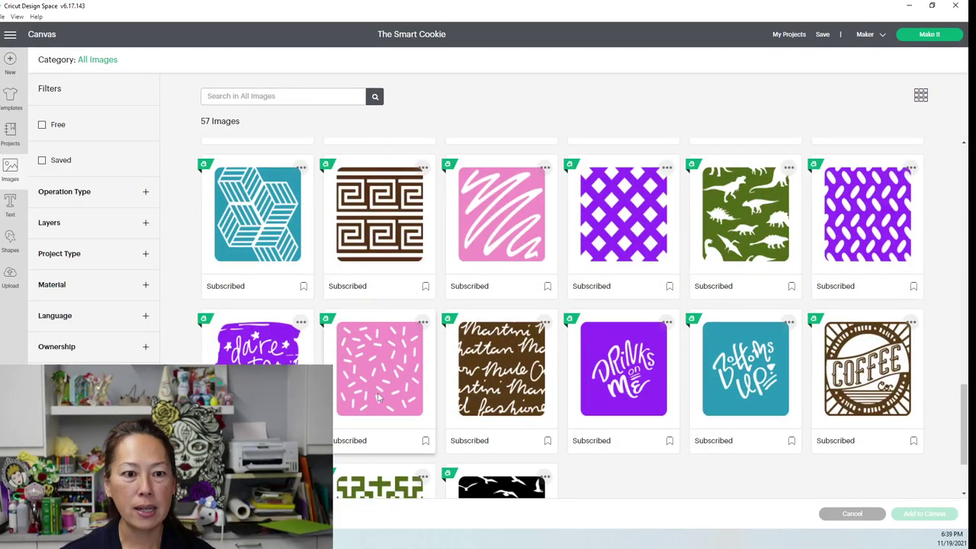
{"action": "left_click", "coordinate": [390, 353]}
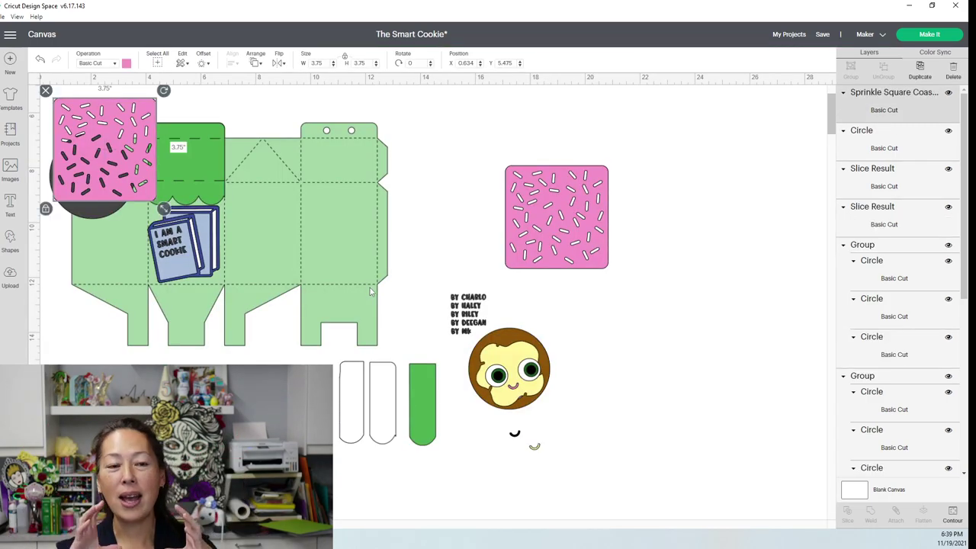
{"action": "left_click_drag", "start_coordinate": [102, 150], "coordinate": [696, 217]}
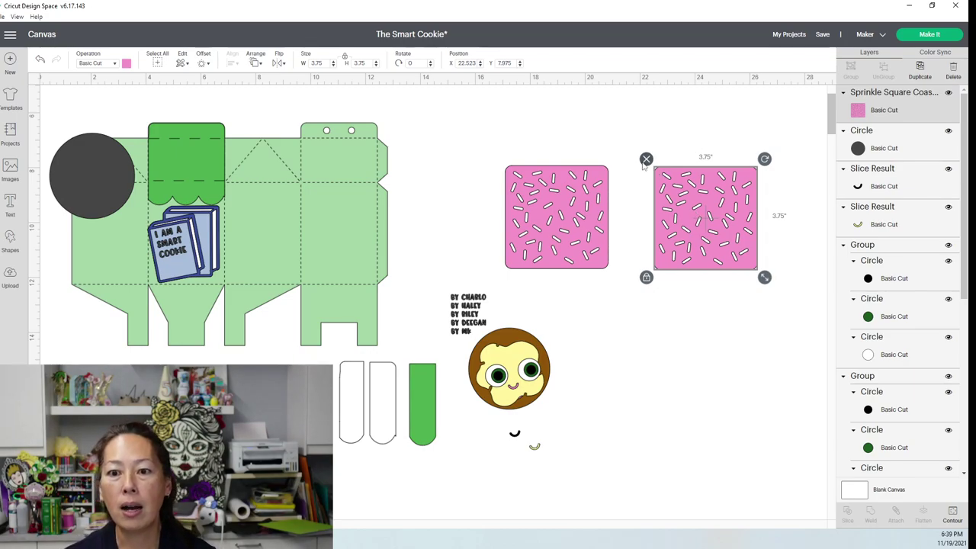
- Try the new coaster over the box's end panel, scaled down to about 2.97 in square, and move it back off the box
{"action": "left_click_drag", "start_coordinate": [689, 208], "coordinate": [314, 233]}
{"action": "left_click", "coordinate": [418, 300]}
{"action": "left_click", "coordinate": [409, 290]}
{"action": "left_click_drag", "start_coordinate": [420, 301], "coordinate": [385, 286]}
{"action": "left_click_drag", "start_coordinate": [355, 244], "coordinate": [360, 246]}
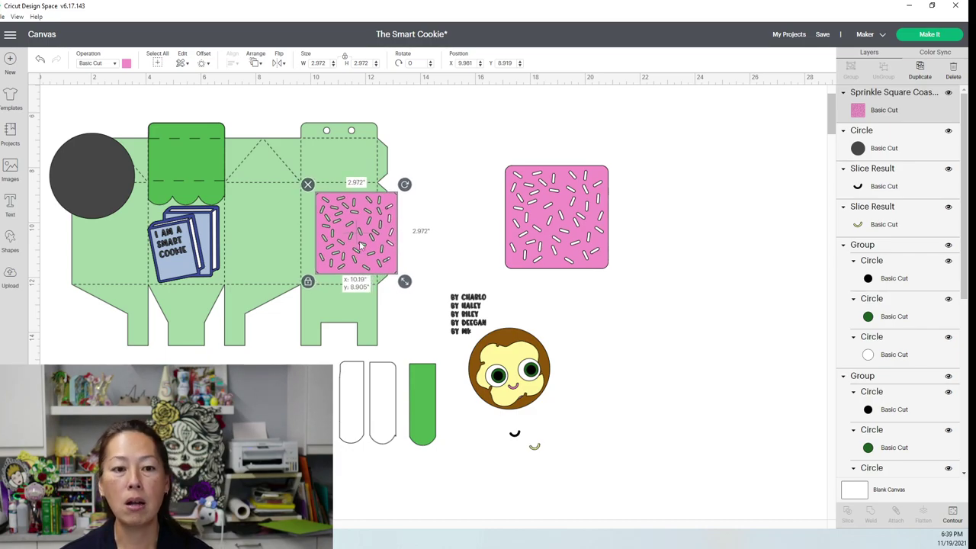
{"action": "left_click_drag", "start_coordinate": [361, 246], "coordinate": [767, 271]}
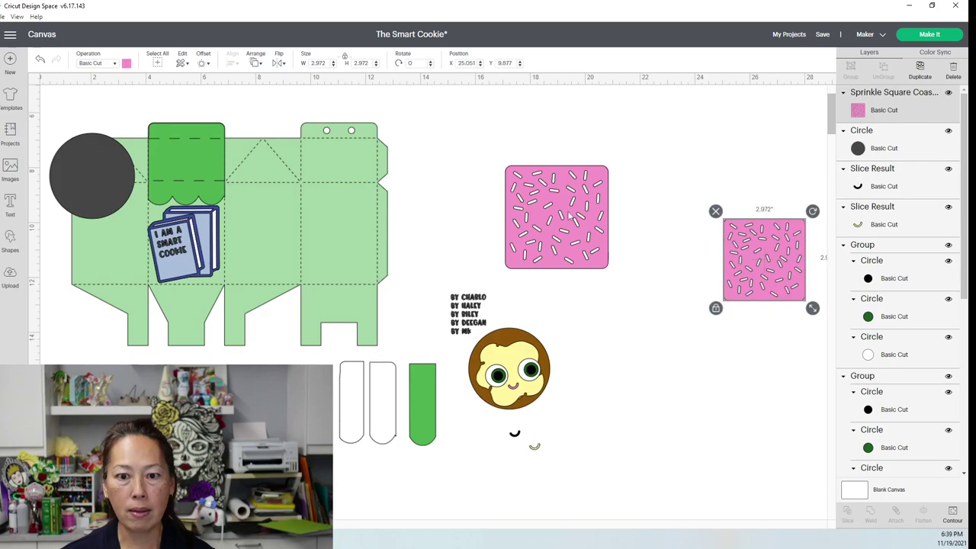
- Delete the smaller copy of the pink sprinkle coaster, keeping the original square
{"action": "left_click", "coordinate": [570, 216]}
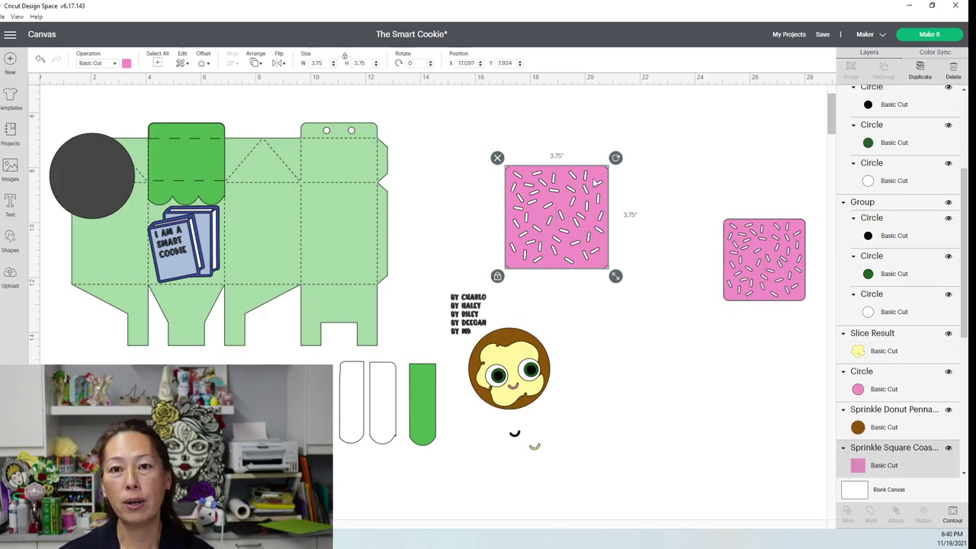
{"action": "left_click_drag", "start_coordinate": [774, 253], "coordinate": [766, 263]}
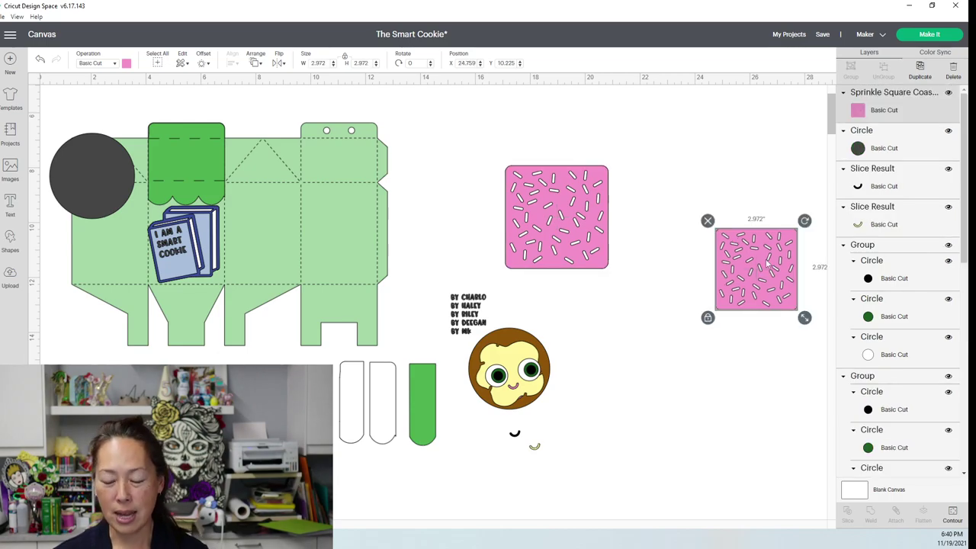
{"action": "key", "text": "Delete"}
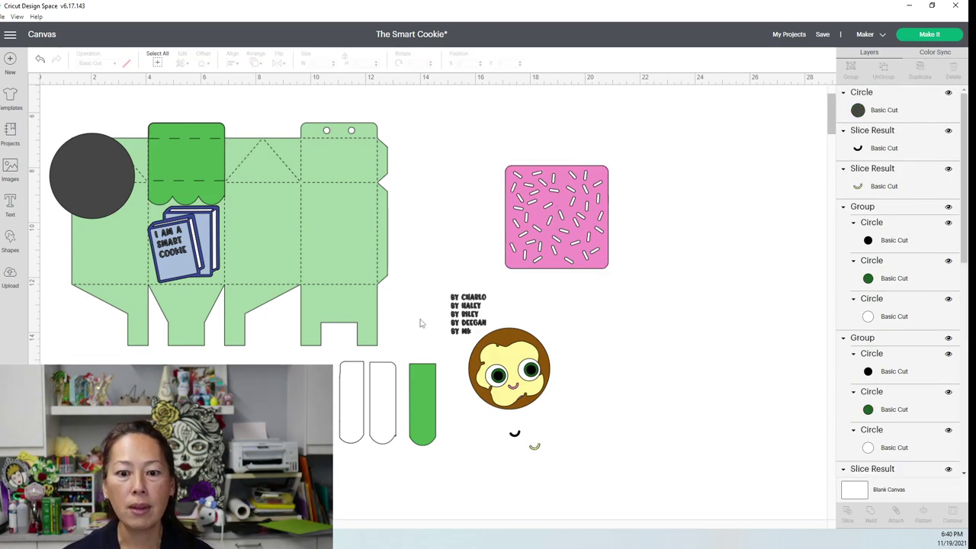
- Look up the brown cookie layer's source image, Sprinkle Donut Pennant Banner #M280BAB13, insert it, and place it beside the cookie face
{"action": "left_click", "coordinate": [538, 372]}
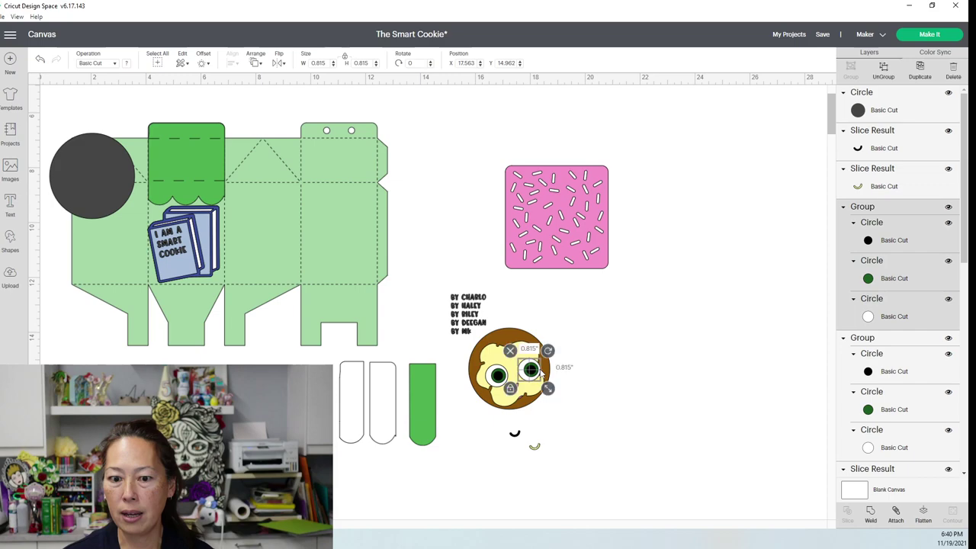
{"action": "left_click", "coordinate": [488, 397]}
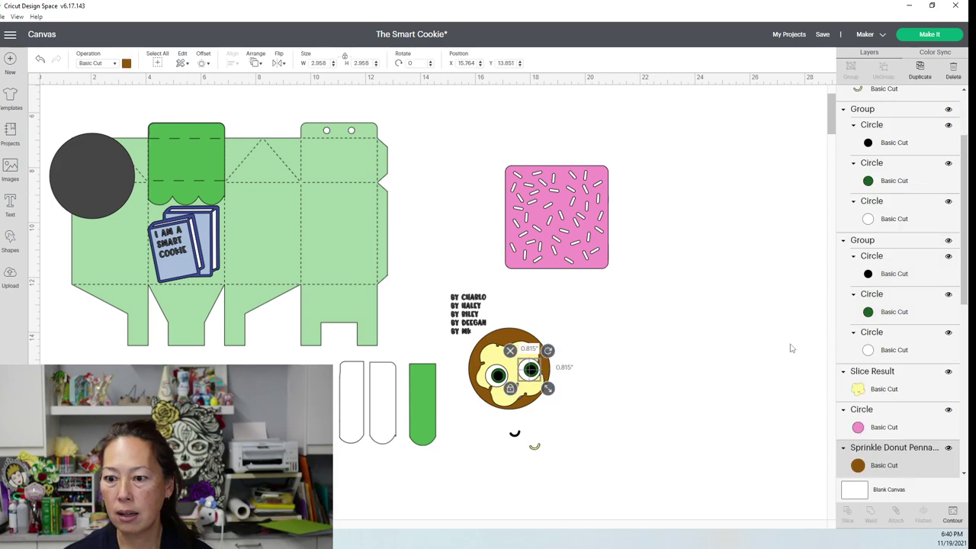
{"action": "scroll", "coordinate": [901, 366], "scroll_direction": "down", "scroll_amount": 2}
{"action": "scroll", "coordinate": [902, 367], "scroll_direction": "down", "scroll_amount": 2}
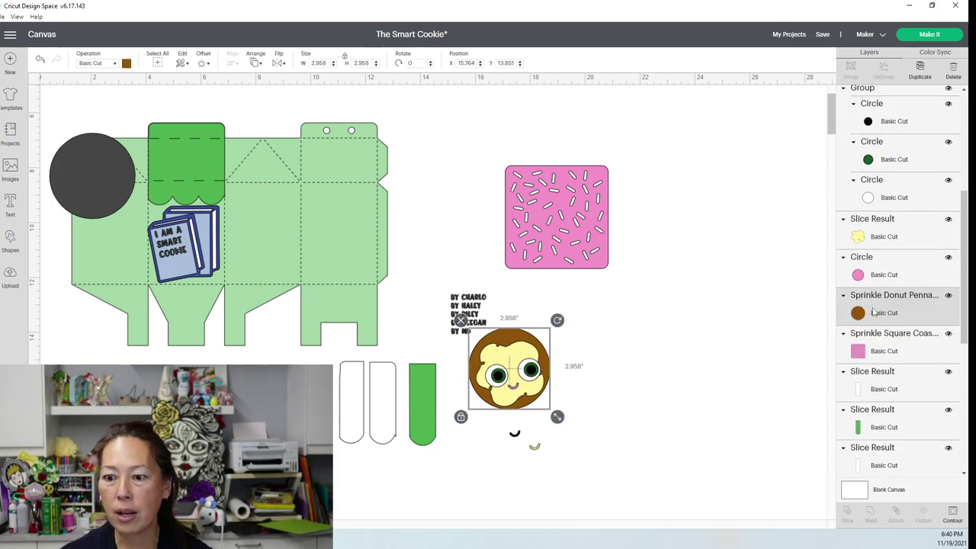
{"action": "right_click", "coordinate": [924, 315]}
{"action": "mouse_move", "coordinate": [886, 448]}
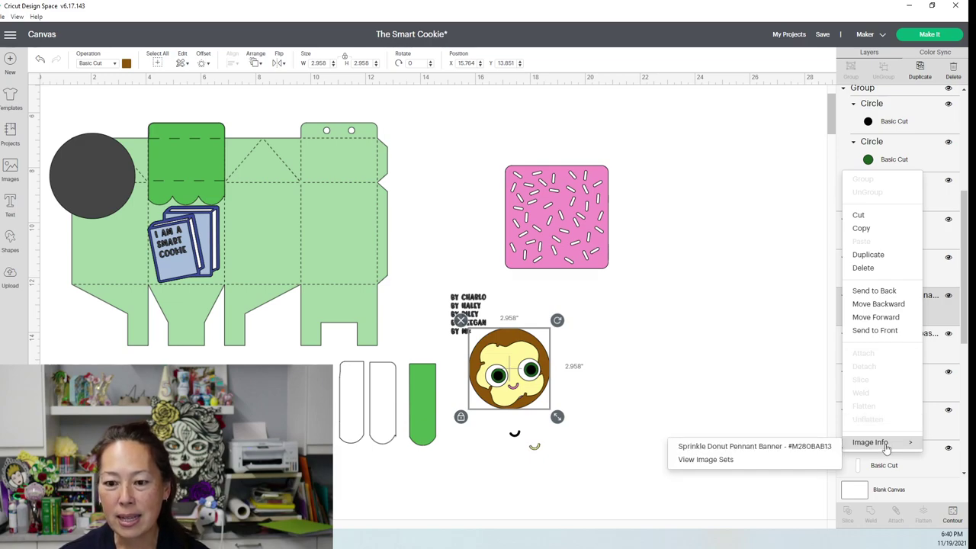
{"action": "left_click", "coordinate": [773, 450]}
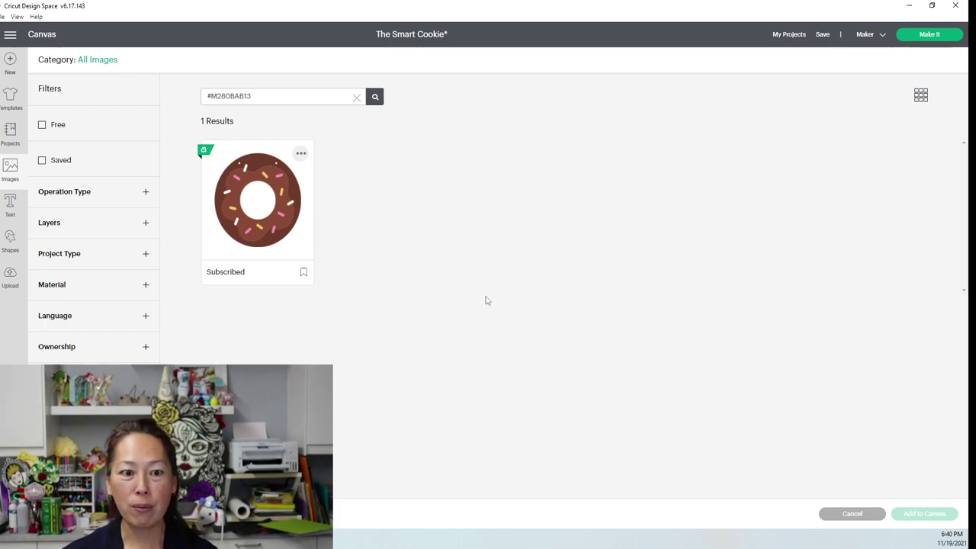
{"action": "left_click", "coordinate": [267, 225]}
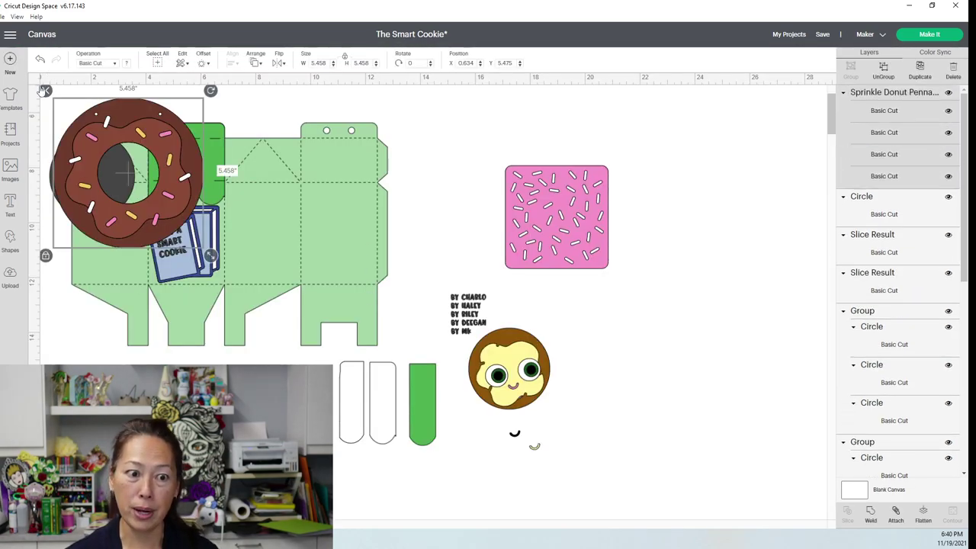
{"action": "left_click_drag", "start_coordinate": [189, 205], "coordinate": [737, 352]}
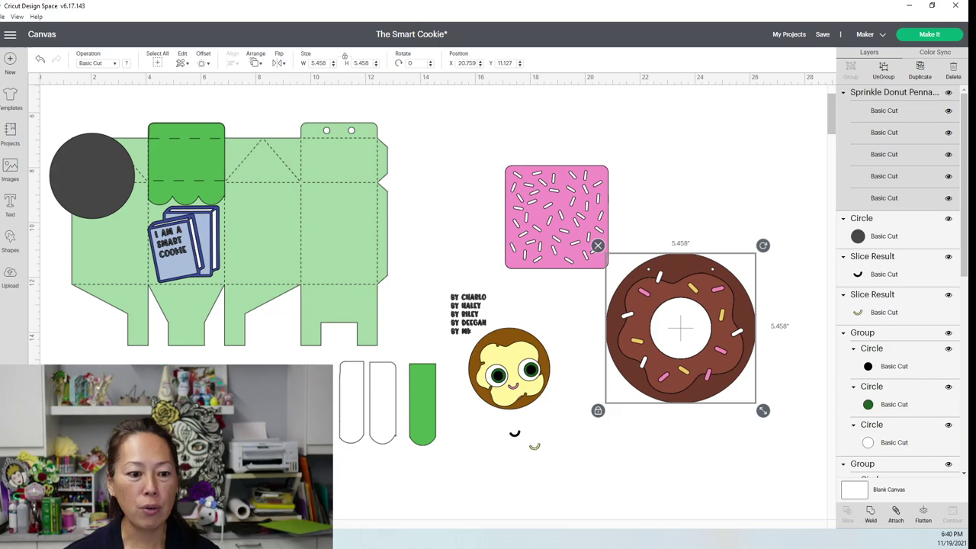
- Switch to Chrome, search for "the smart cookie book" and open the book's cover preview
{"action": "key", "text": "alt+Tab"}
{"action": "left_click", "coordinate": [196, 28]}
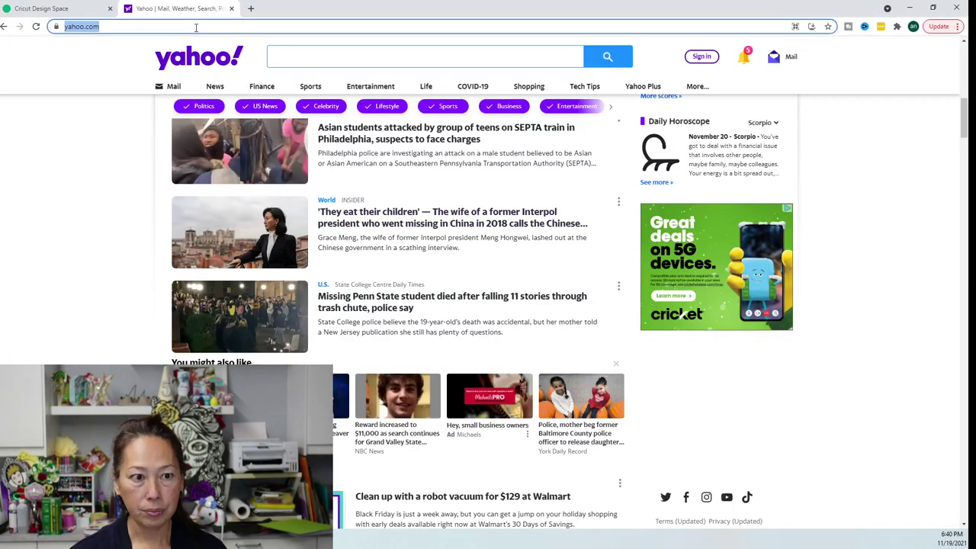
{"action": "type", "text": "the smart cookie book"}
{"action": "key", "text": "Return"}
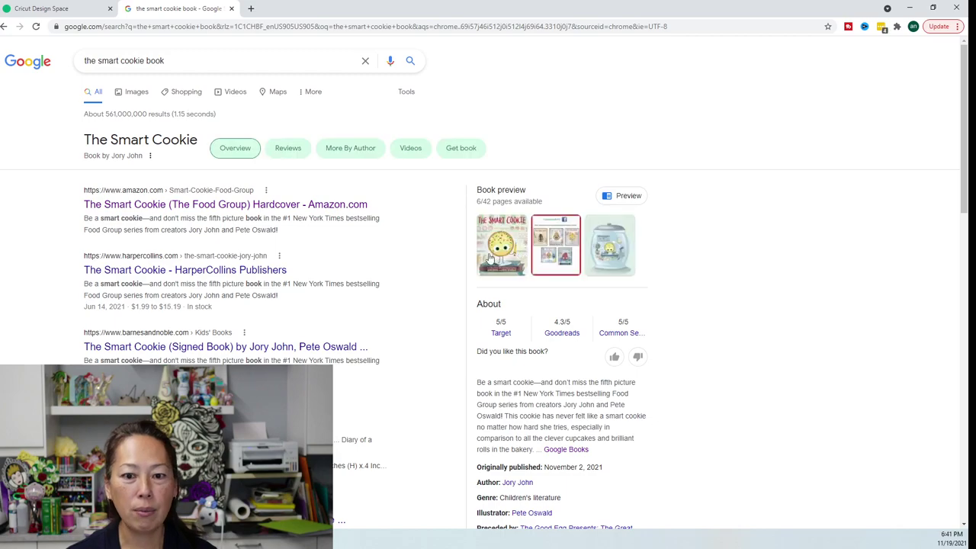
{"action": "left_click", "coordinate": [500, 256]}
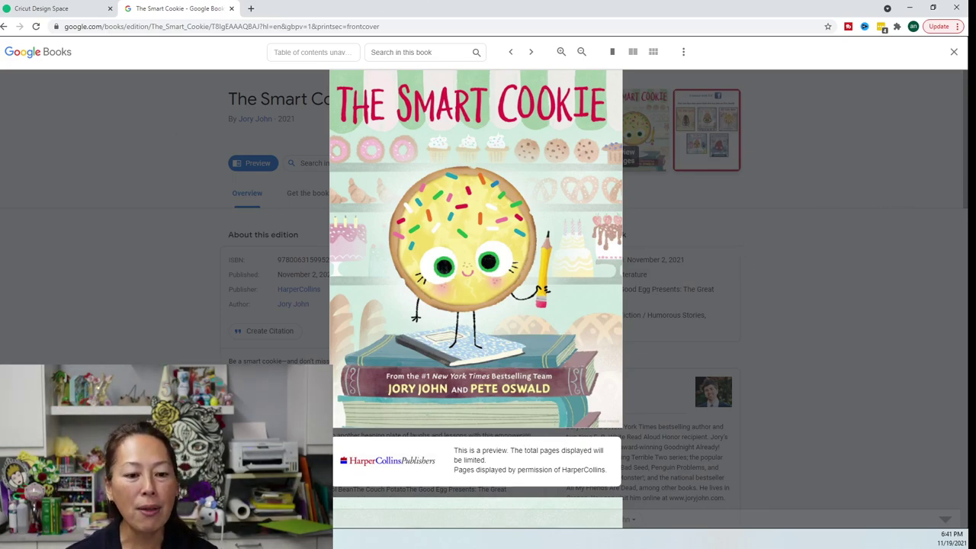
- Switch back to Cricut Design Space and delete the donut banner's brown frosting, pink and white layers
{"action": "key", "text": "alt+Tab"}
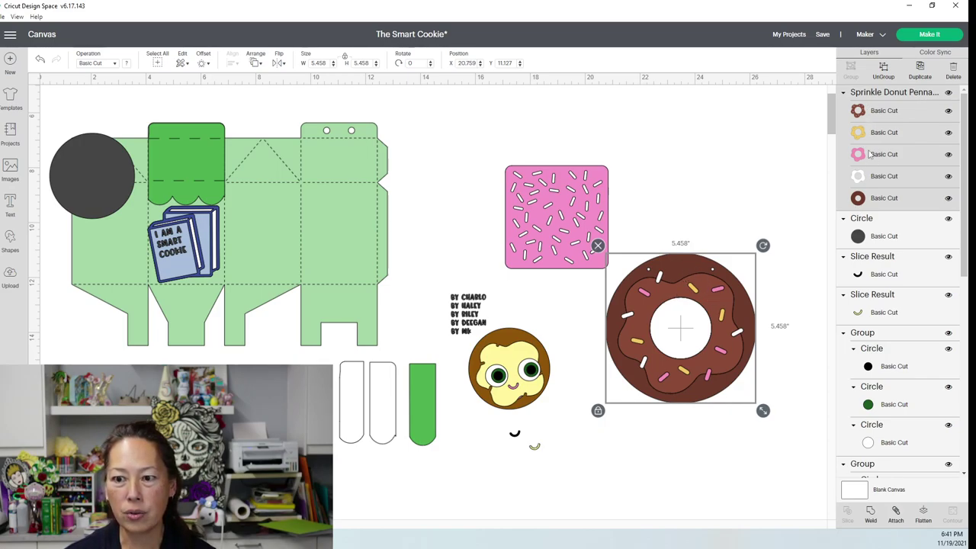
{"action": "left_click", "coordinate": [868, 118]}
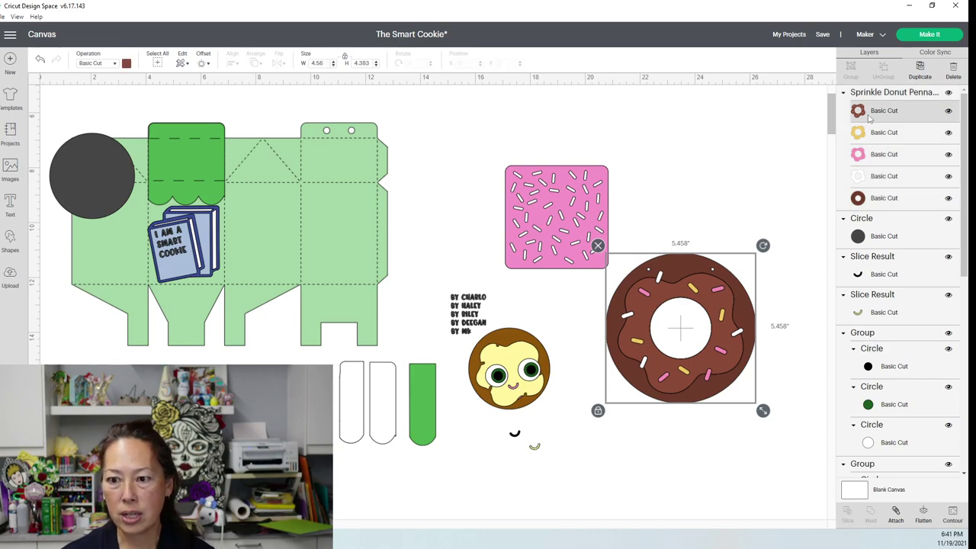
{"action": "key", "text": "Delete"}
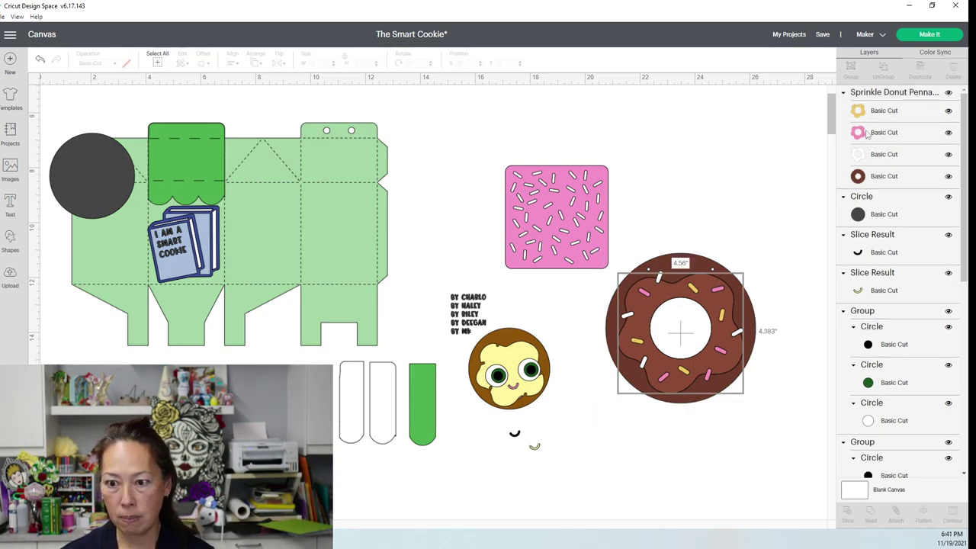
{"action": "left_click", "coordinate": [867, 135]}
{"action": "key", "text": "Delete"}
{"action": "left_click", "coordinate": [867, 135]}
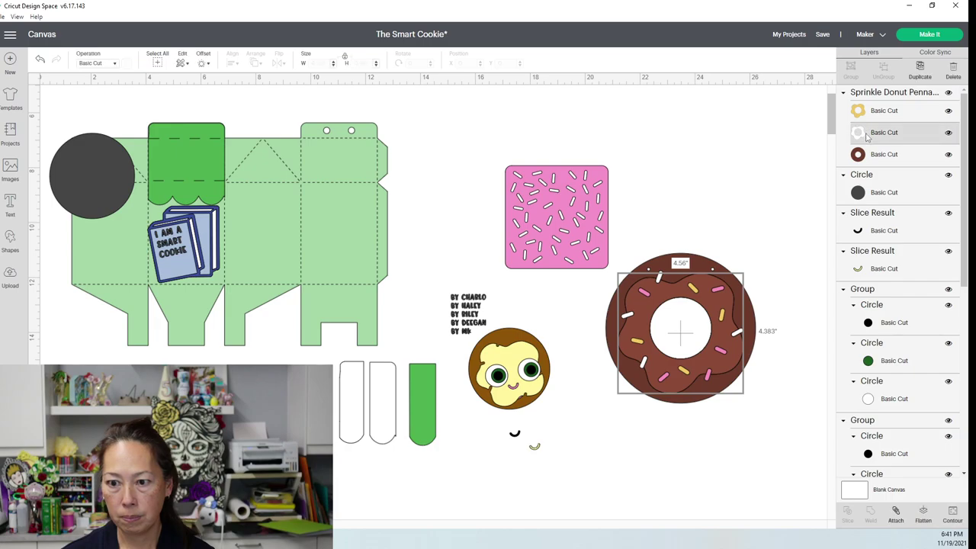
{"action": "key", "text": "Delete"}
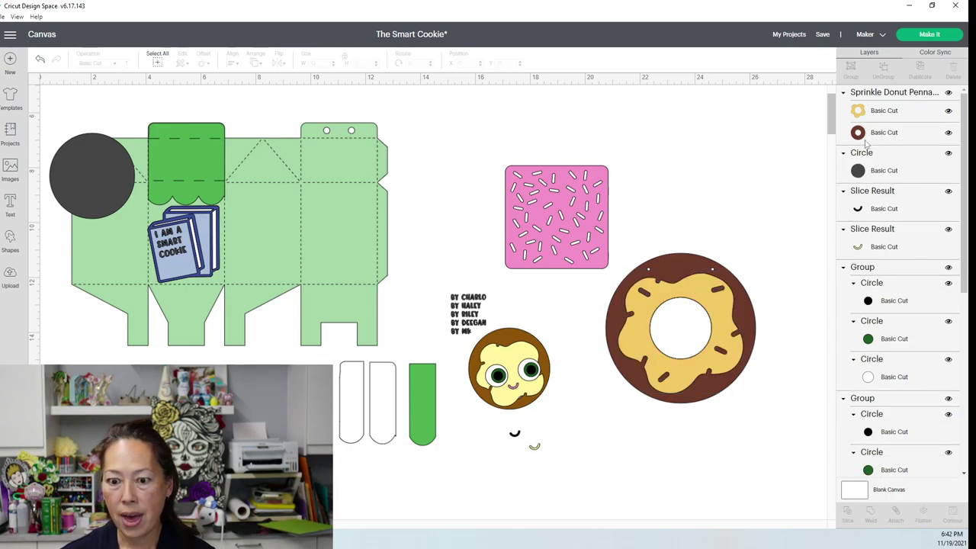
- Hide all contours of the donut banner's yellow layer to fill in its center hole and sprinkle cutouts
{"action": "left_click", "coordinate": [867, 113]}
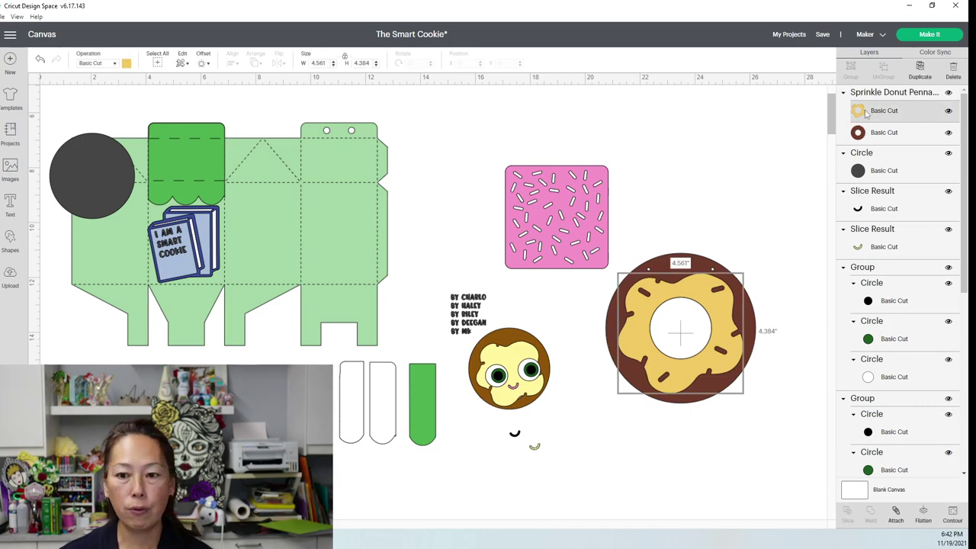
{"action": "left_click", "coordinate": [953, 514]}
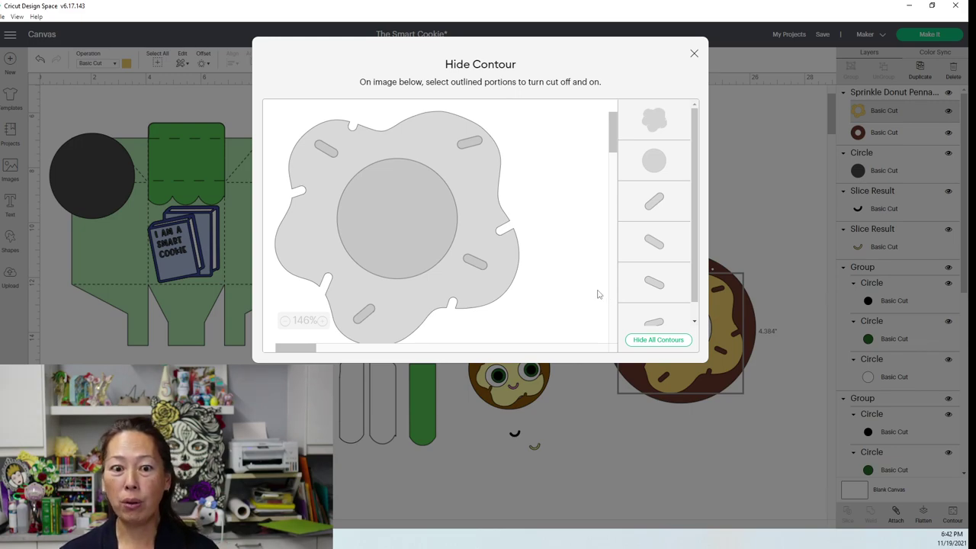
{"action": "left_click", "coordinate": [638, 342]}
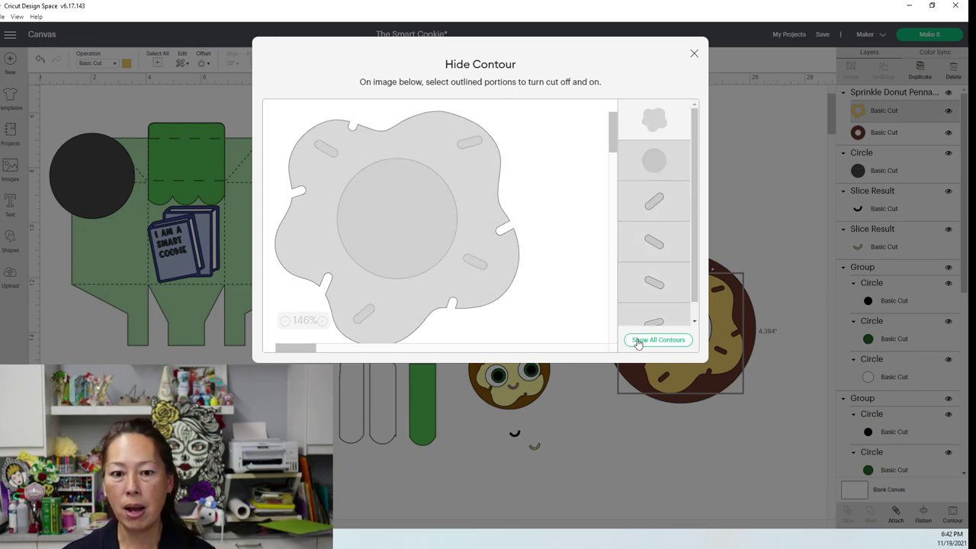
{"action": "left_click", "coordinate": [694, 54]}
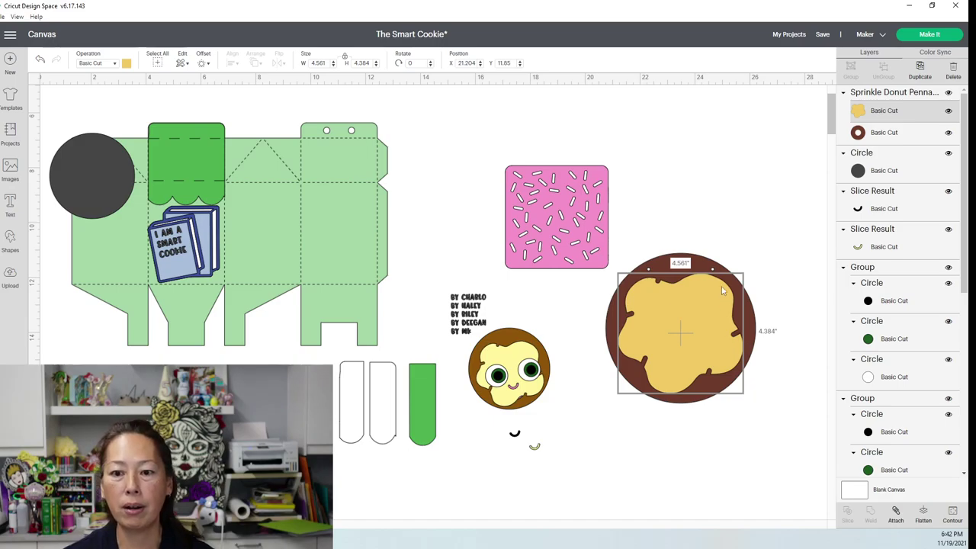
- Hide all contours of the donut banner's brown layer to turn the ring into a solid circle
{"action": "left_click", "coordinate": [879, 140]}
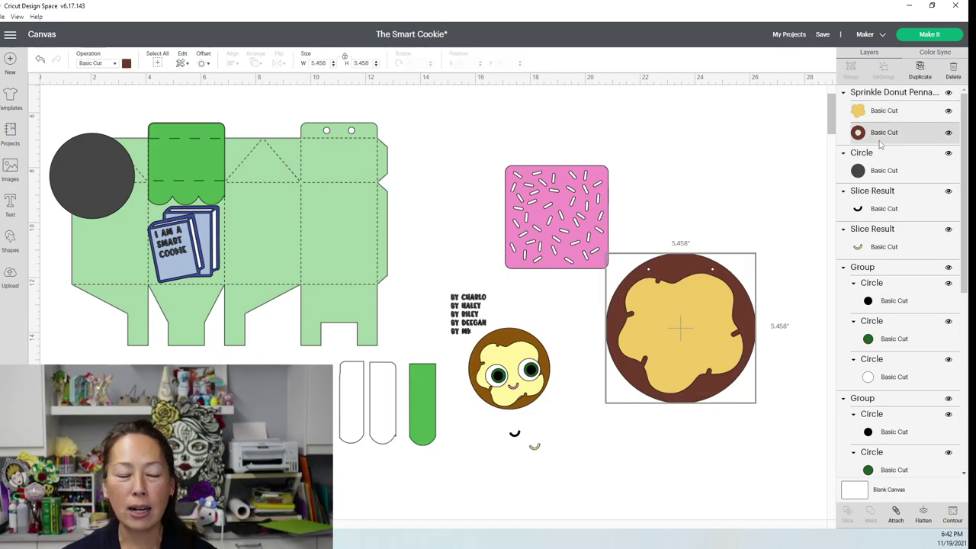
{"action": "left_click", "coordinate": [950, 518]}
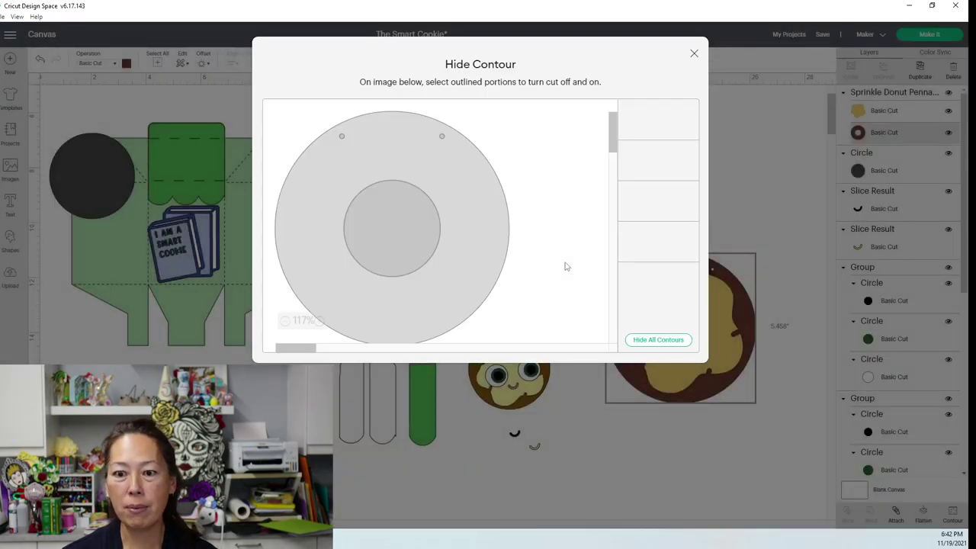
{"action": "left_click", "coordinate": [670, 342]}
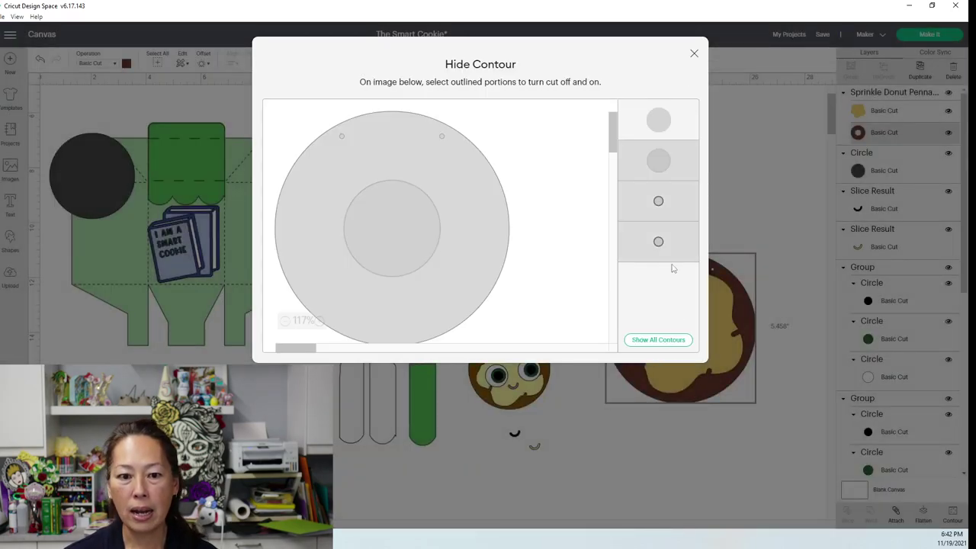
{"action": "left_click", "coordinate": [694, 53]}
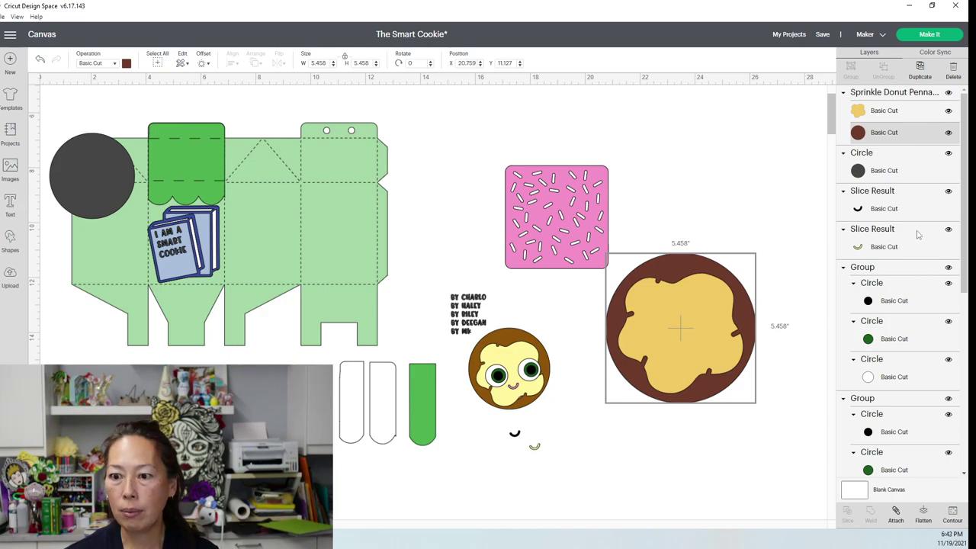
- Look up the black smile's source image, Smiling Kawaii Face #M11CA33E4, insert it, and enlarge it on the large cookie to about 3.22 in wide
{"action": "left_click", "coordinate": [904, 212]}
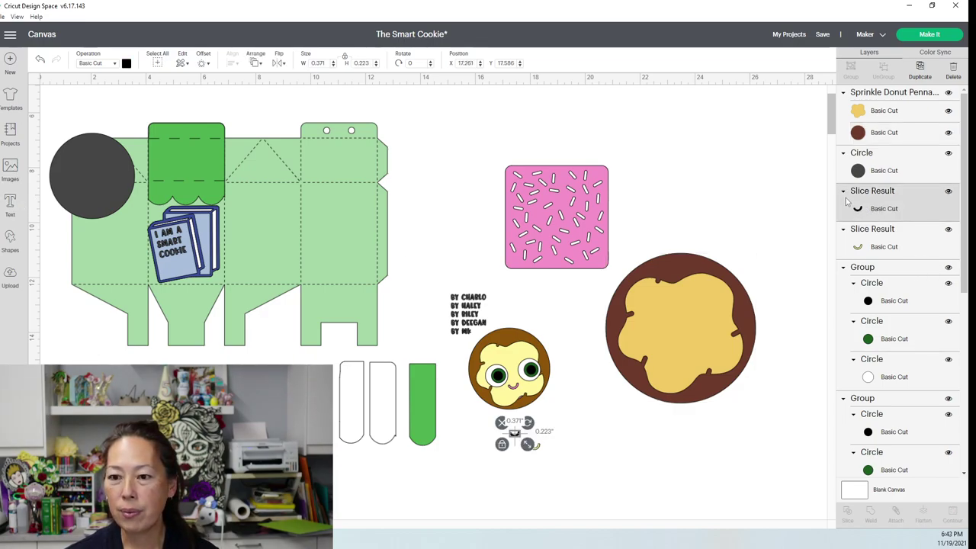
{"action": "right_click", "coordinate": [876, 215]}
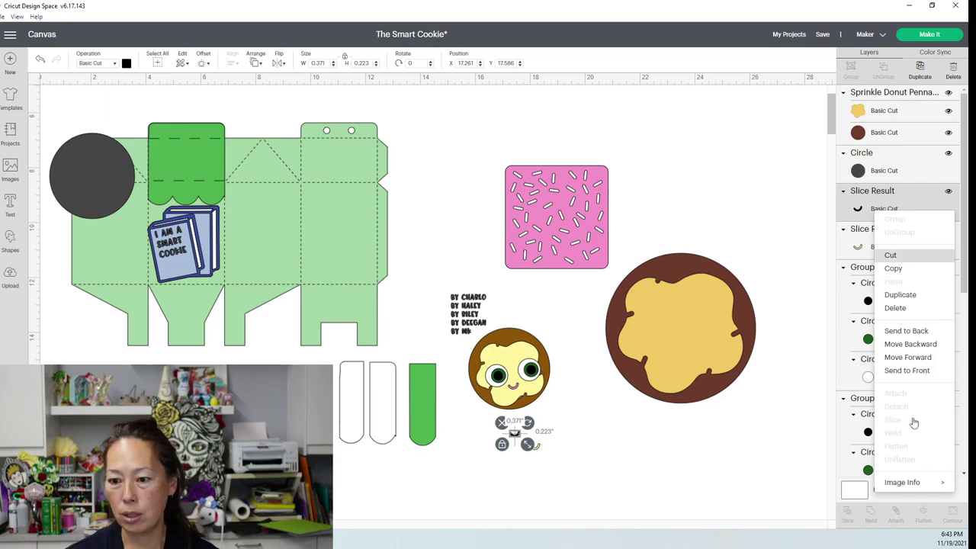
{"action": "mouse_move", "coordinate": [910, 488]}
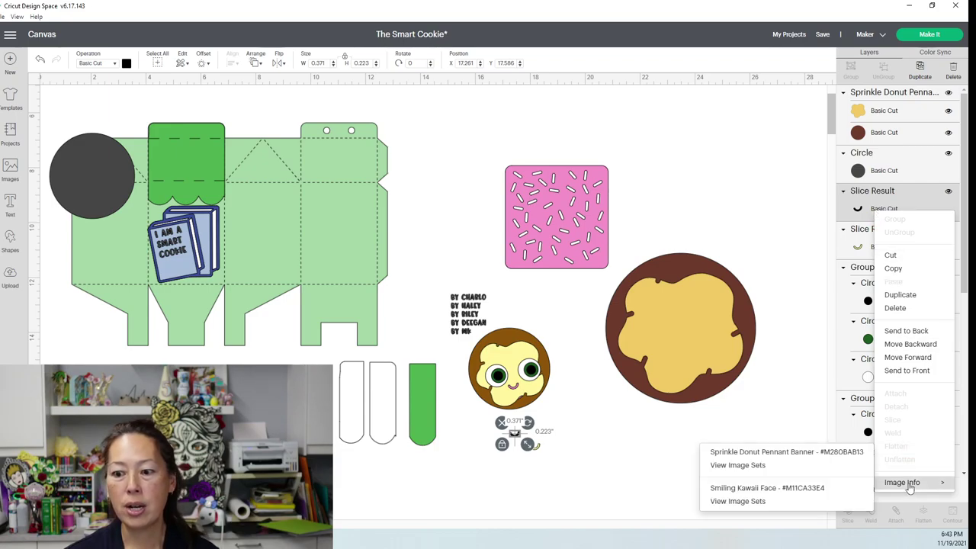
{"action": "left_click", "coordinate": [789, 491]}
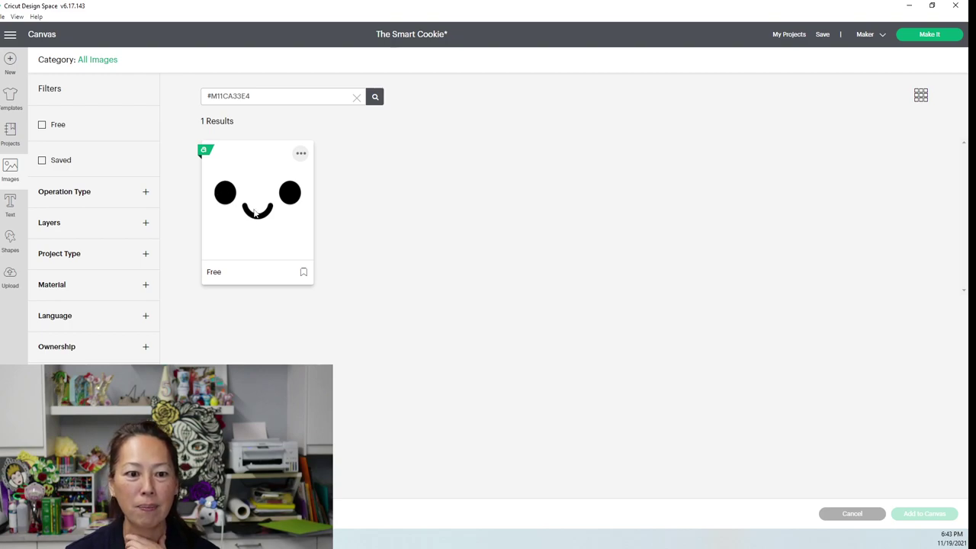
{"action": "left_click", "coordinate": [269, 218]}
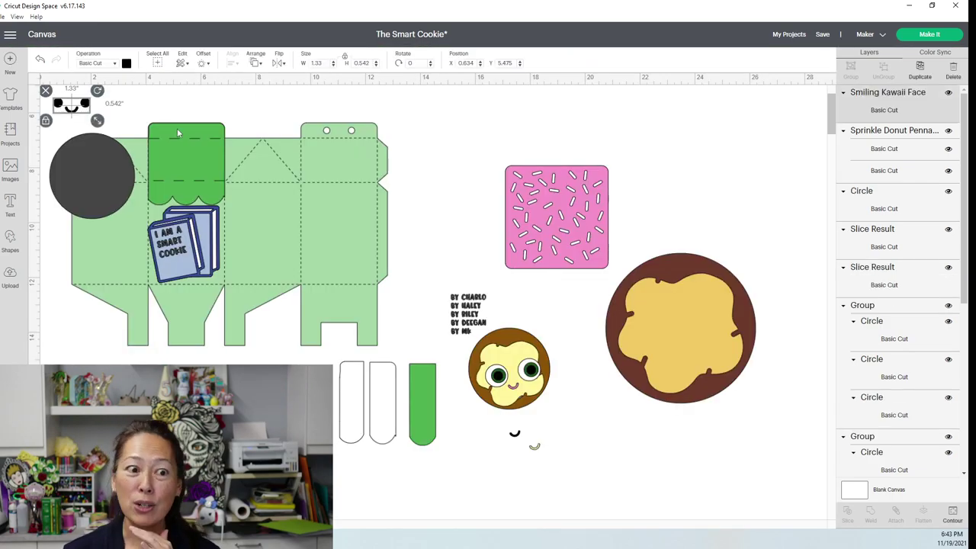
{"action": "left_click_drag", "start_coordinate": [71, 105], "coordinate": [670, 339]}
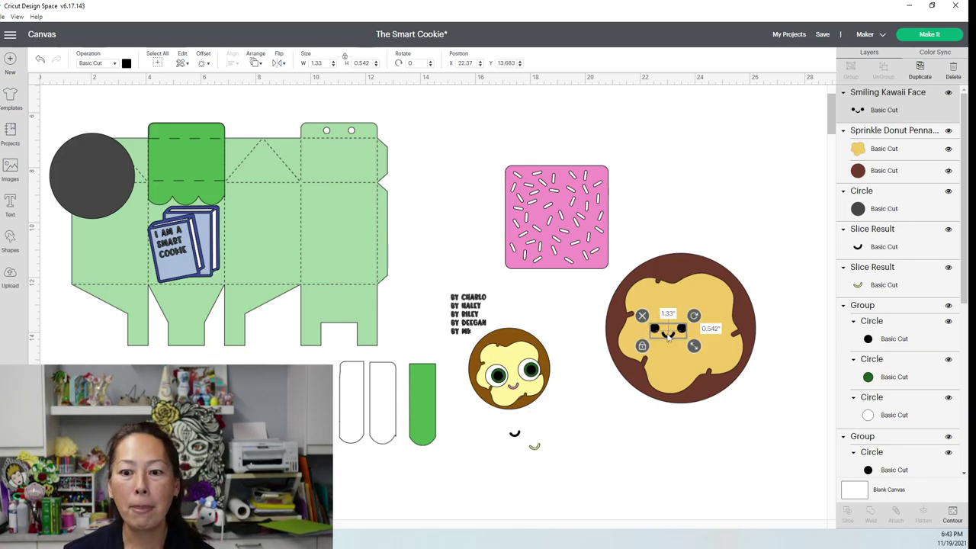
{"action": "mouse_move", "coordinate": [694, 346]}
{"action": "left_mouse_down"}
{"action": "mouse_move", "coordinate": [748, 368]}
{"action": "mouse_move", "coordinate": [697, 357]}
{"action": "left_mouse_up"}
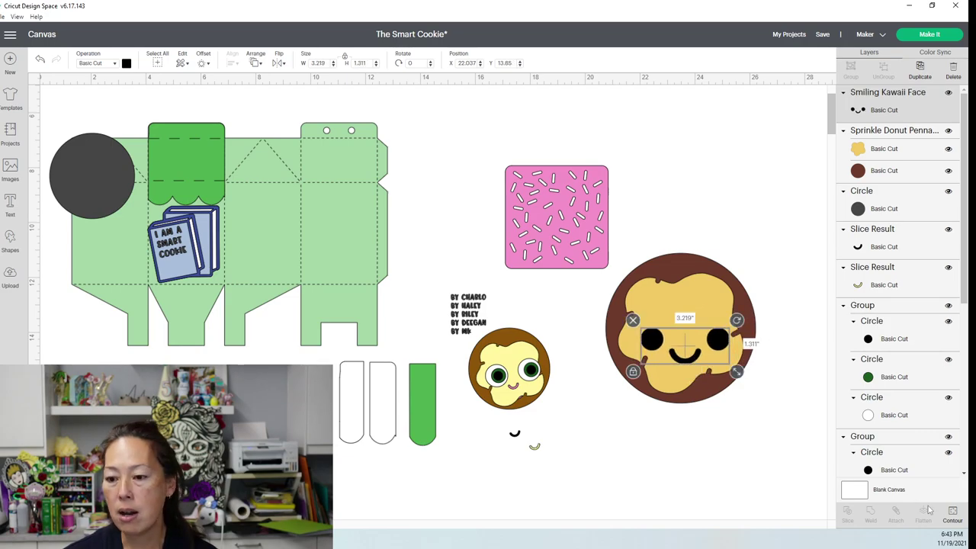
- Hide both eye contours of the kawaii face and center the remaining smile on the lower part of the yellow shape
{"action": "left_click", "coordinate": [953, 513]}
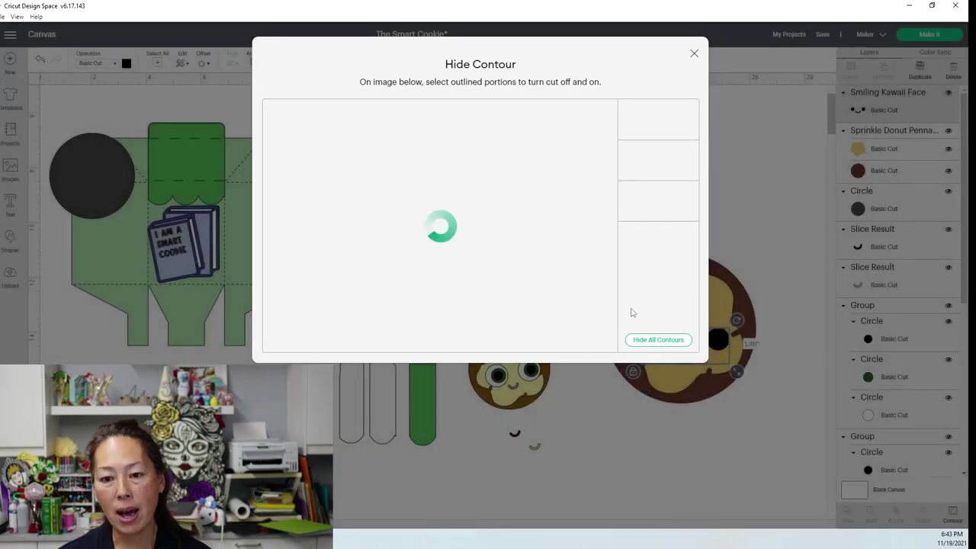
{"action": "left_click", "coordinate": [571, 145]}
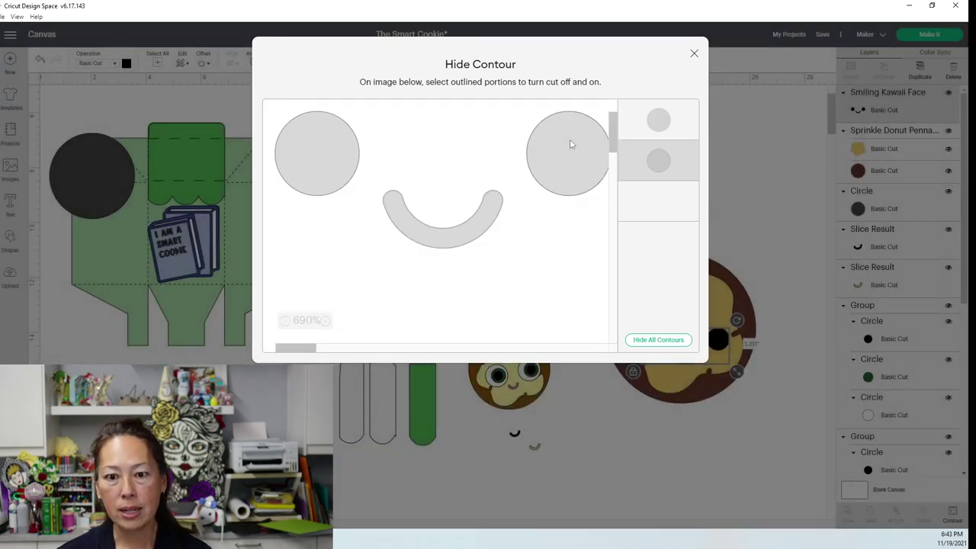
{"action": "left_click", "coordinate": [356, 155]}
{"action": "left_click", "coordinate": [694, 53]}
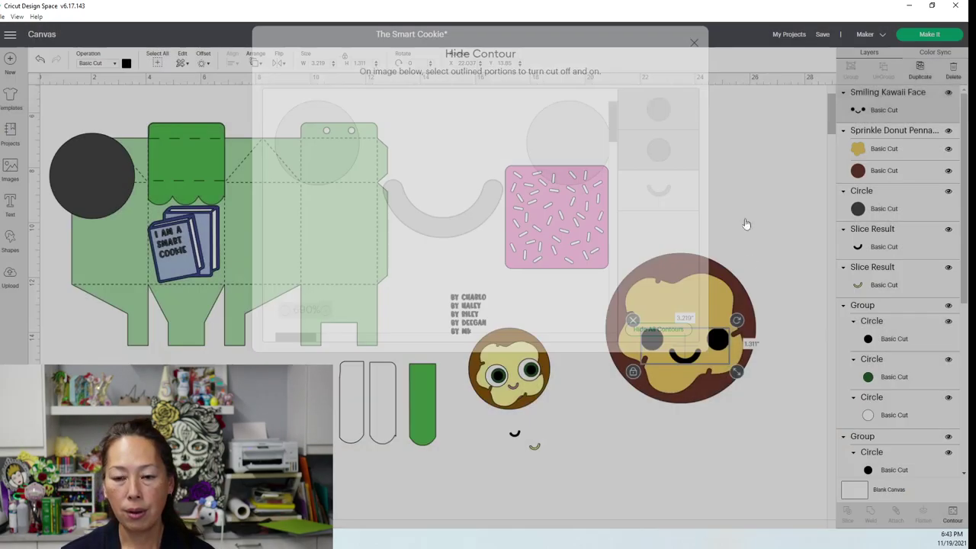
{"action": "left_click_drag", "start_coordinate": [694, 359], "coordinate": [685, 359]}
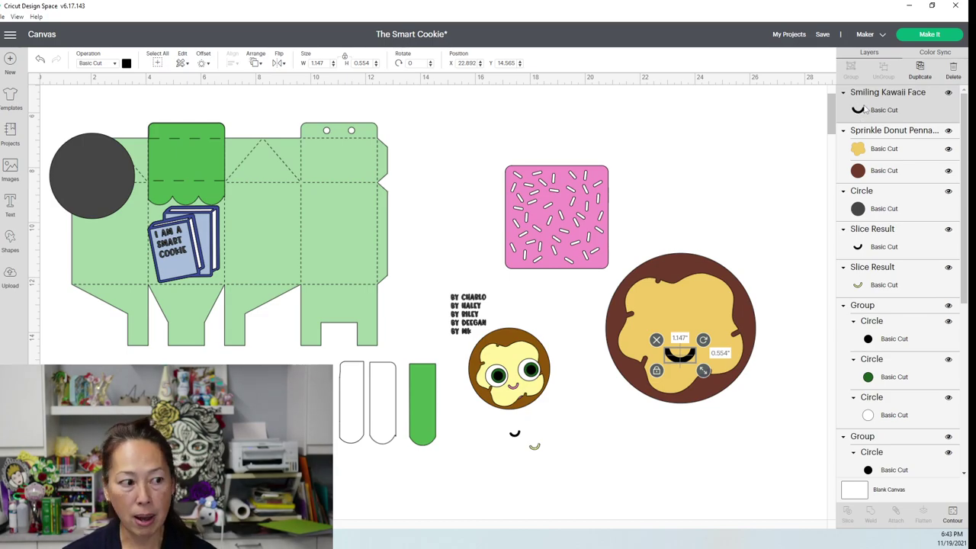
- Slice the smile out of the large yellow shape and move the yellow shape and both smile pieces off the brown circle
{"action": "left_click", "coordinate": [876, 150], "text": "shift"}
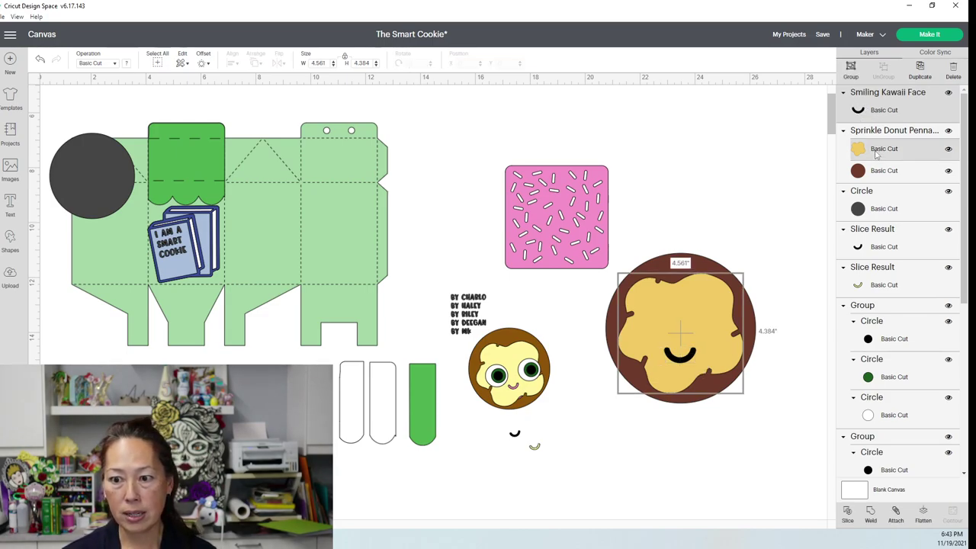
{"action": "left_click", "coordinate": [848, 513]}
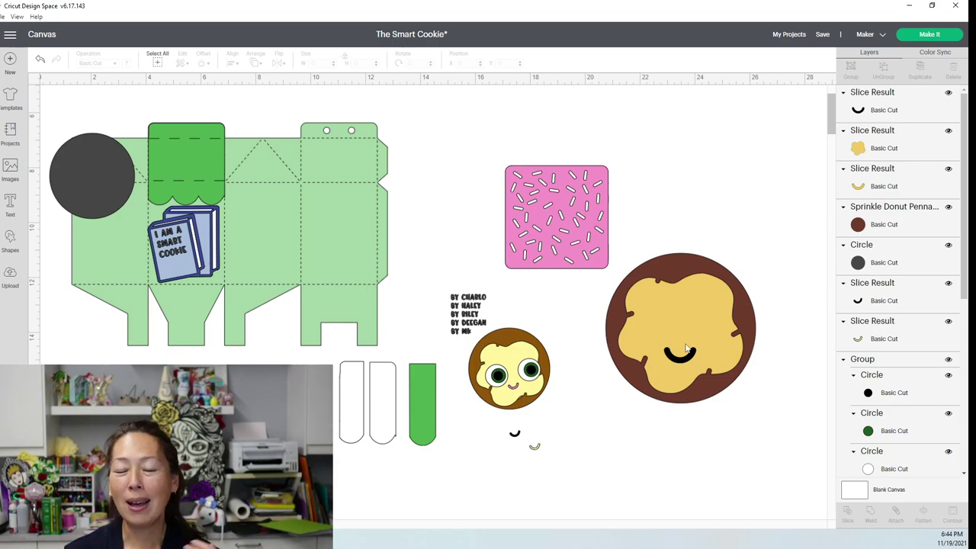
{"action": "left_click_drag", "start_coordinate": [736, 276], "coordinate": [729, 139]}
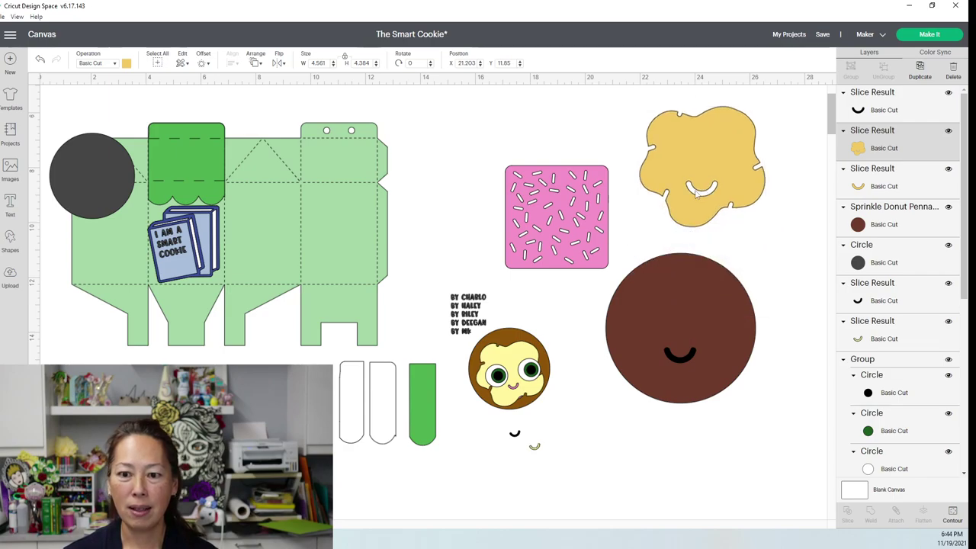
{"action": "left_click", "coordinate": [682, 357]}
{"action": "left_click_drag", "start_coordinate": [684, 362], "coordinate": [678, 479]}
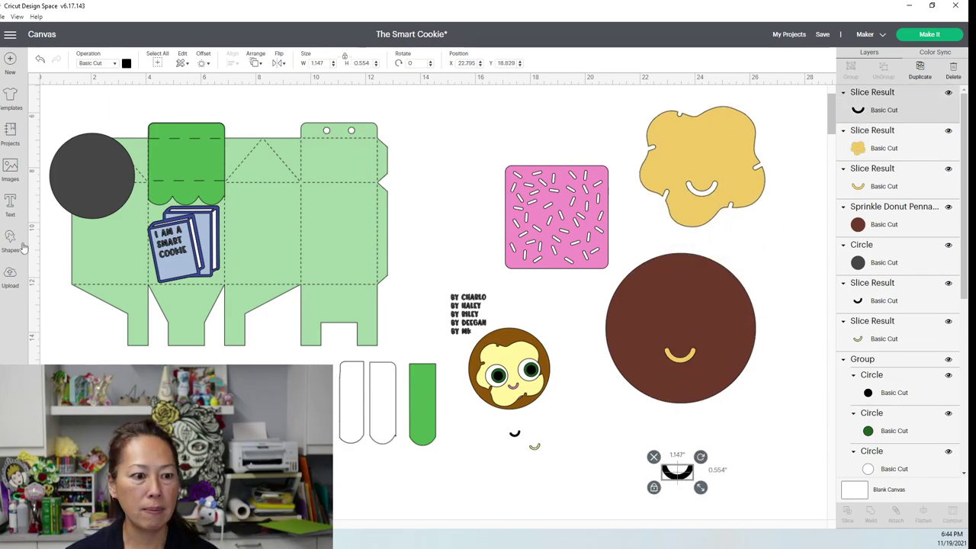
{"action": "left_click_drag", "start_coordinate": [688, 361], "coordinate": [680, 474]}
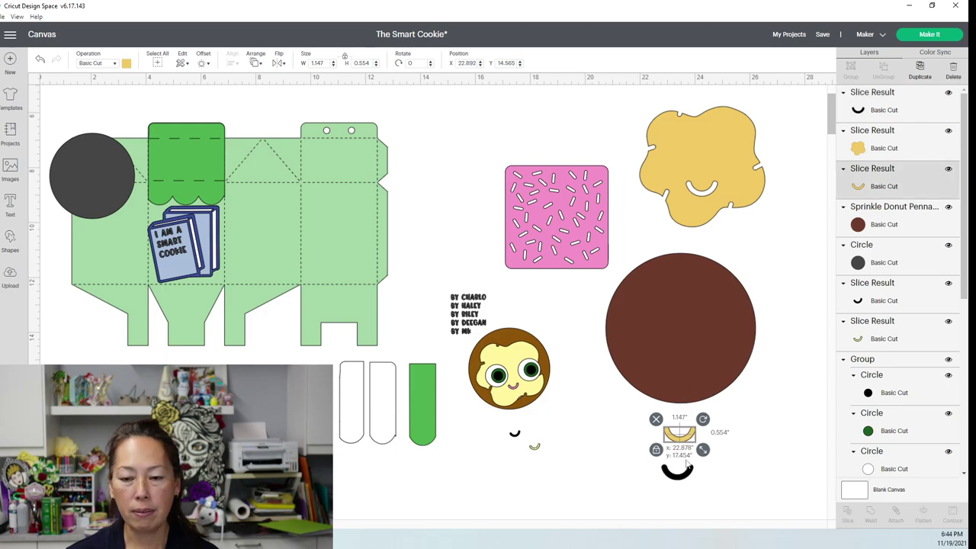
- Delete all loose smile pieces below the two cookies, both large and small
{"action": "left_click", "coordinate": [586, 458]}
{"action": "left_click_drag", "start_coordinate": [740, 494], "coordinate": [486, 425]}
{"action": "key", "text": "Delete"}
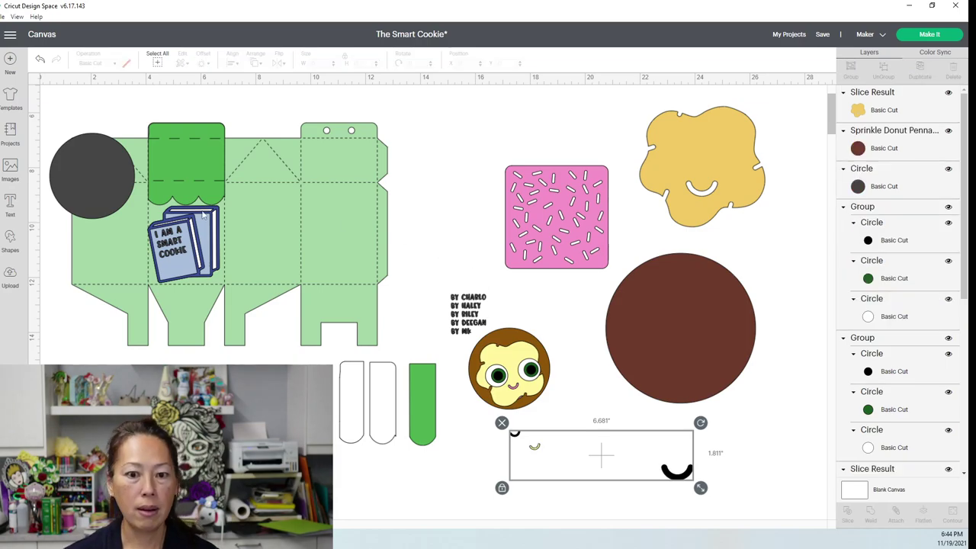
- Shrink the dark gray circle to about 1.33 in and place it behind the smile cutout of the large yellow shape
{"action": "left_click_drag", "start_coordinate": [80, 171], "coordinate": [715, 237]}
{"action": "left_click_drag", "start_coordinate": [760, 279], "coordinate": [715, 204]}
{"action": "left_click", "coordinate": [723, 200]}
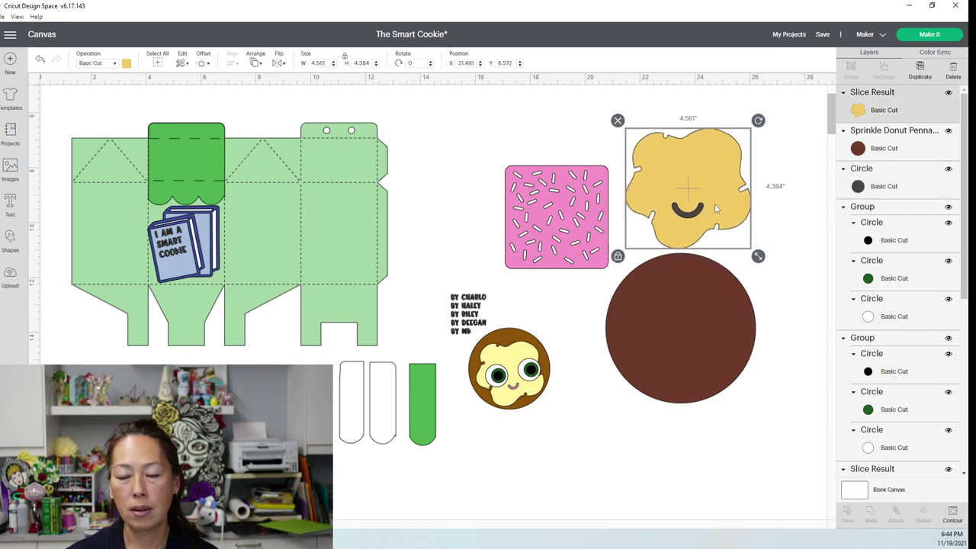
- Recolor the circle behind the smile cutout to the same pink as the sprinkle coaster
{"action": "left_click", "coordinate": [879, 180]}
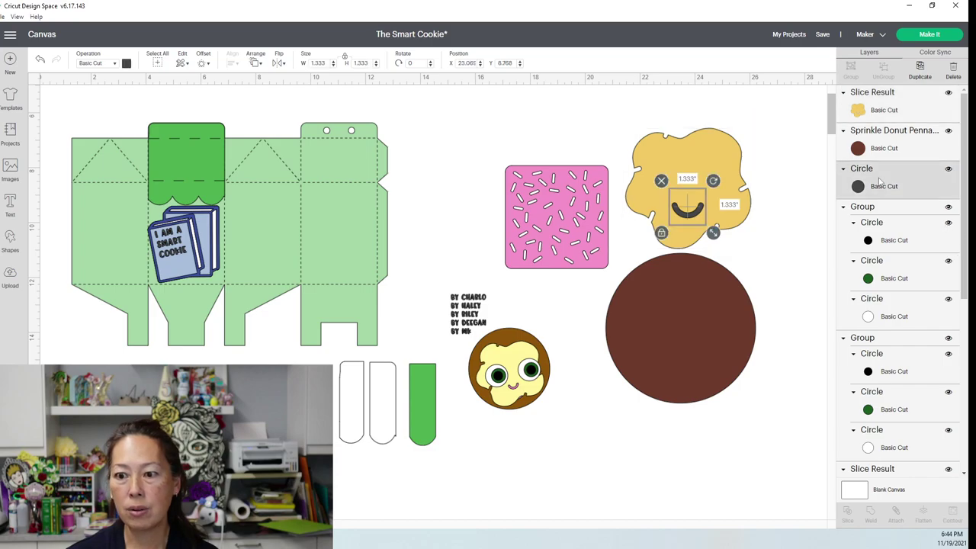
{"action": "left_click", "coordinate": [126, 63]}
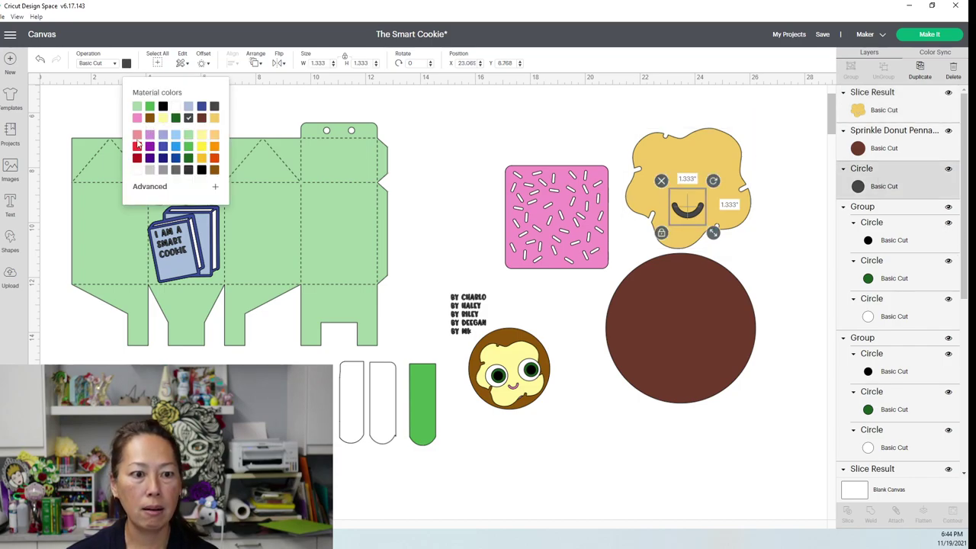
{"action": "left_click", "coordinate": [137, 117]}
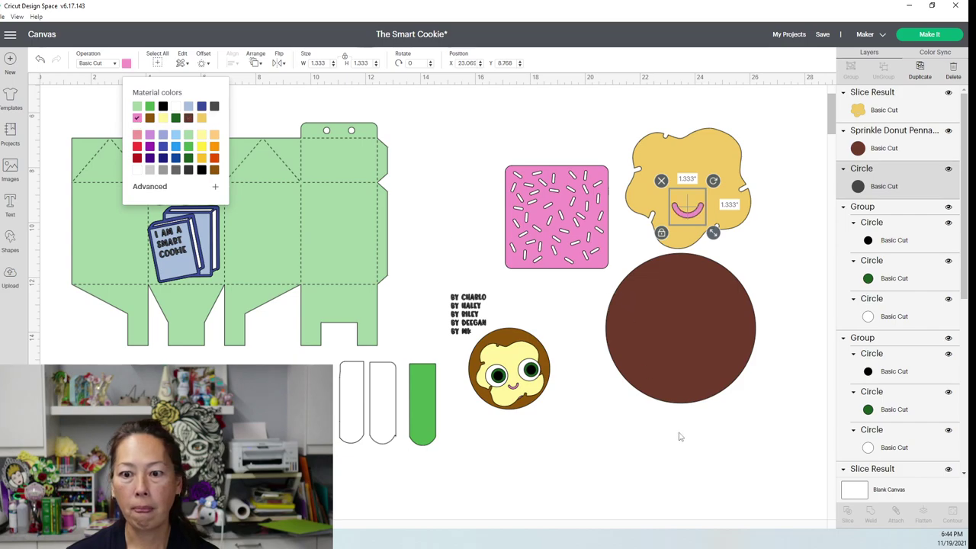
{"action": "left_click", "coordinate": [584, 437]}
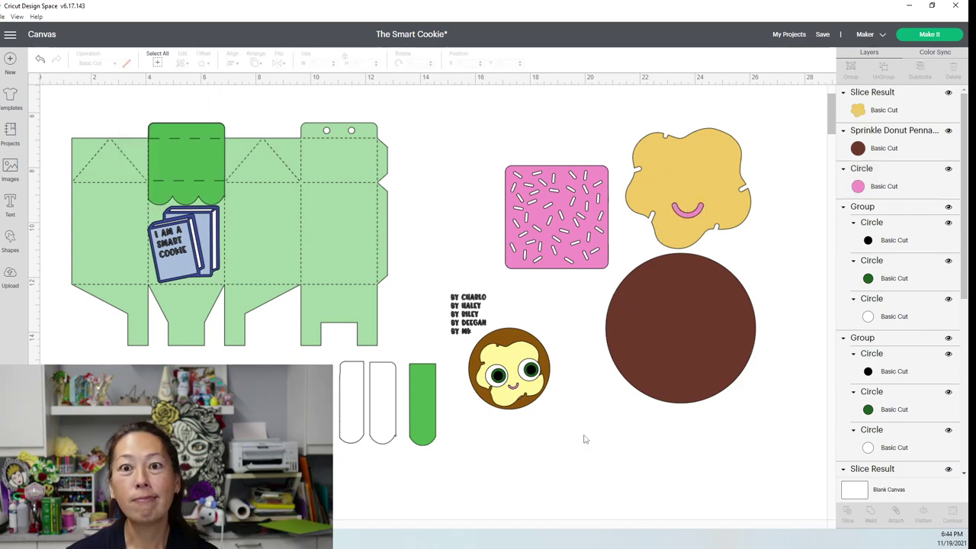
- Move the yellow shape aside to reveal the pink circle, set the circle apart, and stack the yellow shape on the brown circle
{"action": "left_click_drag", "start_coordinate": [641, 164], "coordinate": [476, 164]}
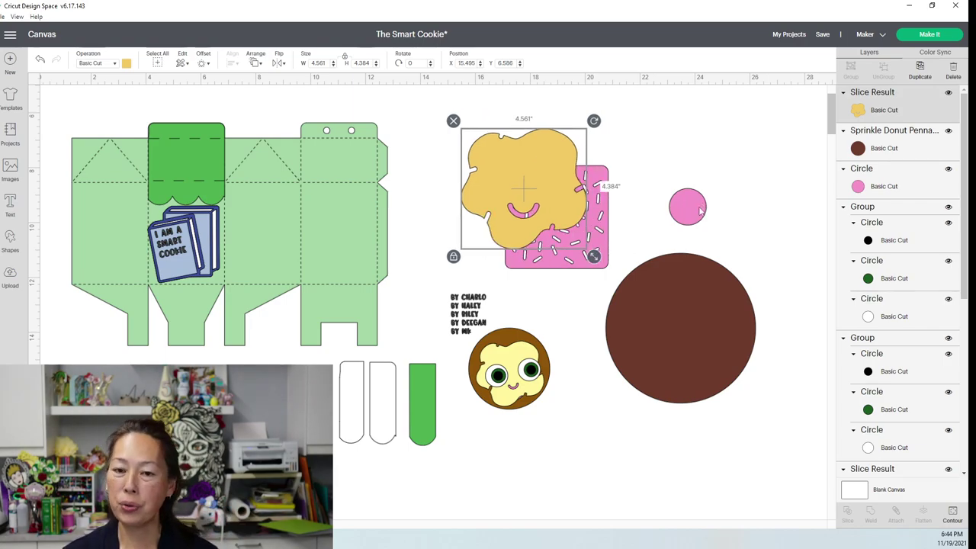
{"action": "left_click", "coordinate": [700, 211]}
{"action": "left_click_drag", "start_coordinate": [700, 211], "coordinate": [705, 146]}
{"action": "left_click_drag", "start_coordinate": [557, 170], "coordinate": [791, 167]}
{"action": "left_click_drag", "start_coordinate": [709, 313], "coordinate": [746, 234]}
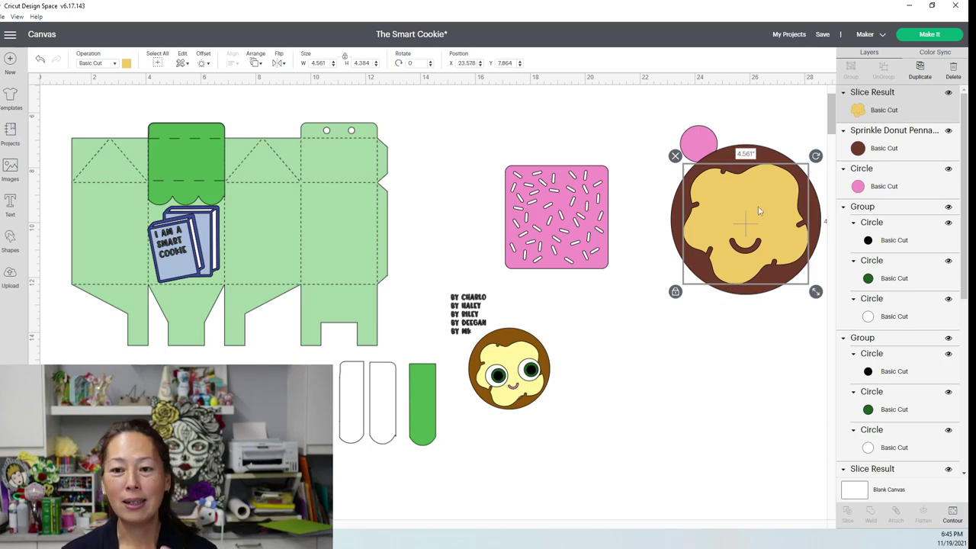
- Delete the large demonstration cookie's brown and yellow pieces and the separate pink circle beside it
{"action": "left_click_drag", "start_coordinate": [585, 426], "coordinate": [669, 204]}
{"action": "key", "text": "Delete"}
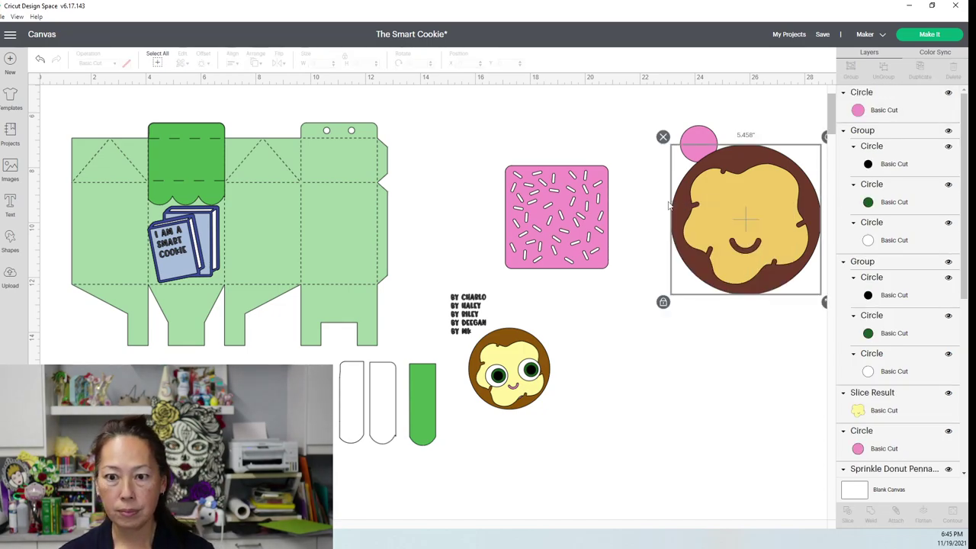
{"action": "left_click", "coordinate": [689, 148]}
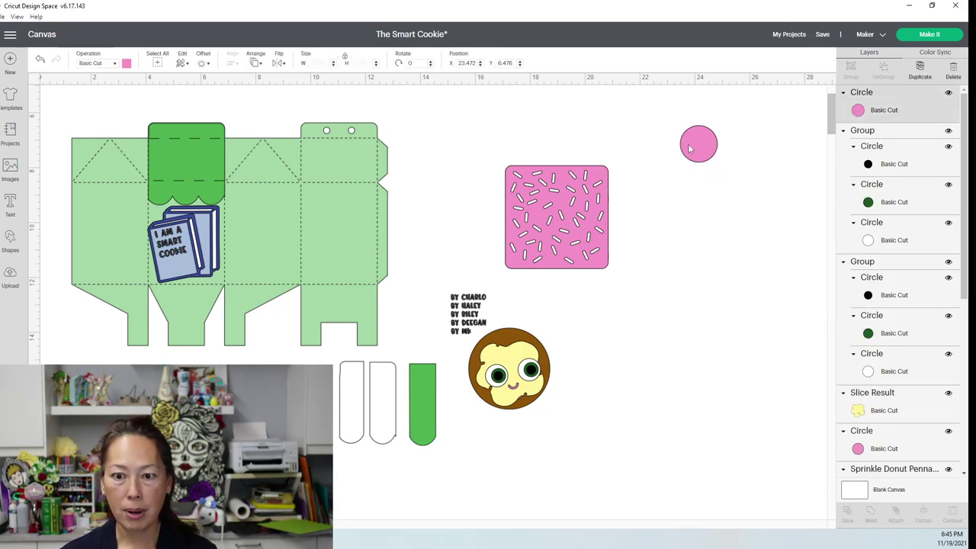
{"action": "key", "text": "Delete"}
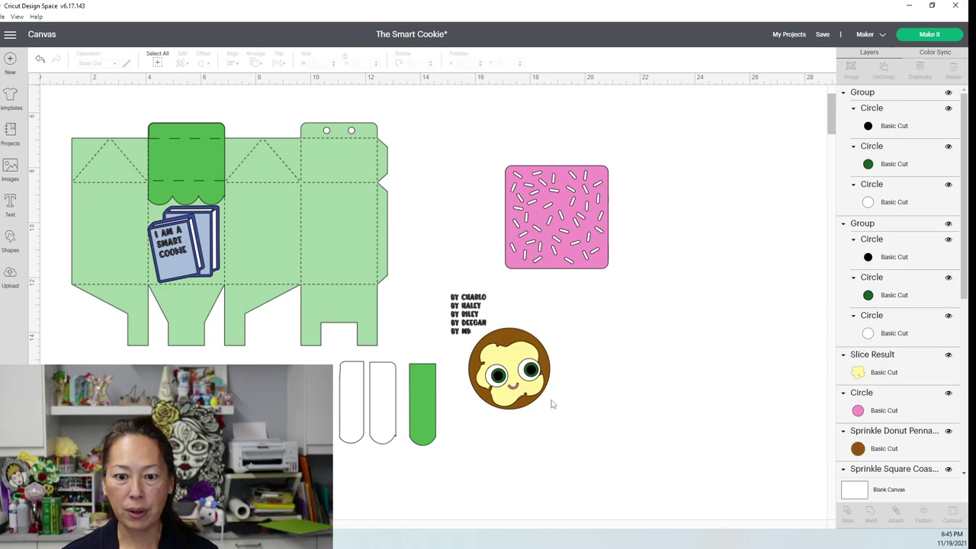
- Move the assembled cookie beside the pink sprinkle coaster
{"action": "left_click_drag", "start_coordinate": [624, 437], "coordinate": [646, 208]}
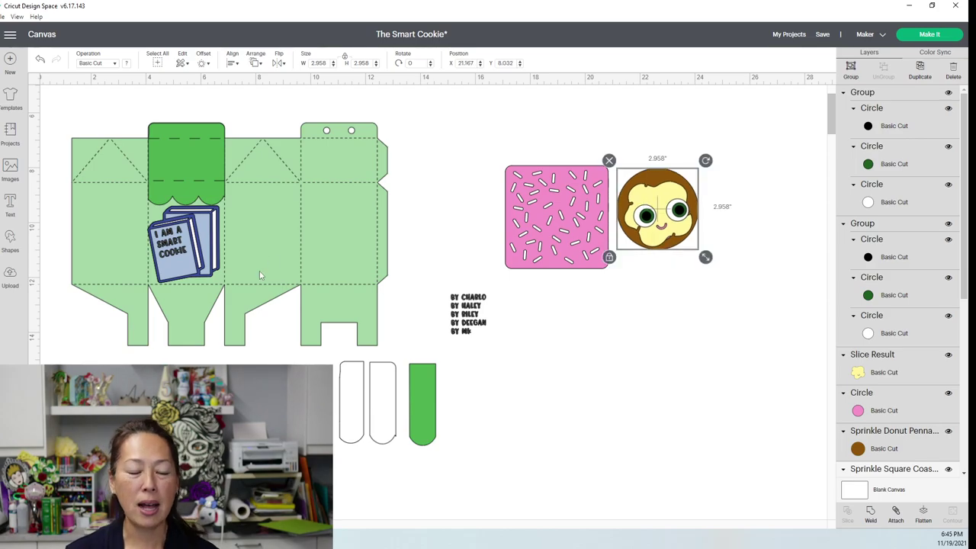
- Inspect the cover text, the books image, one byline below the coaster, and the Books group's layers and available options
{"action": "left_click", "coordinate": [172, 257]}
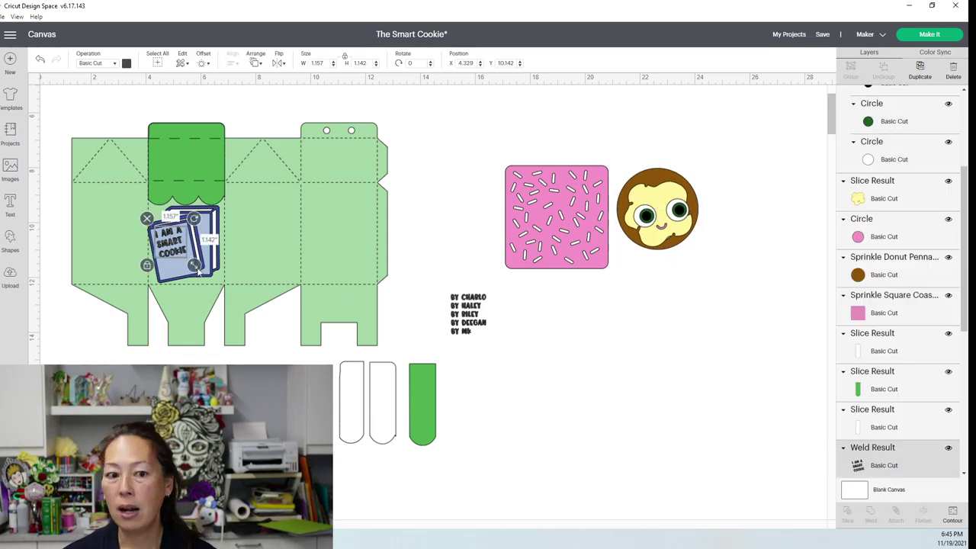
{"action": "left_click", "coordinate": [193, 268]}
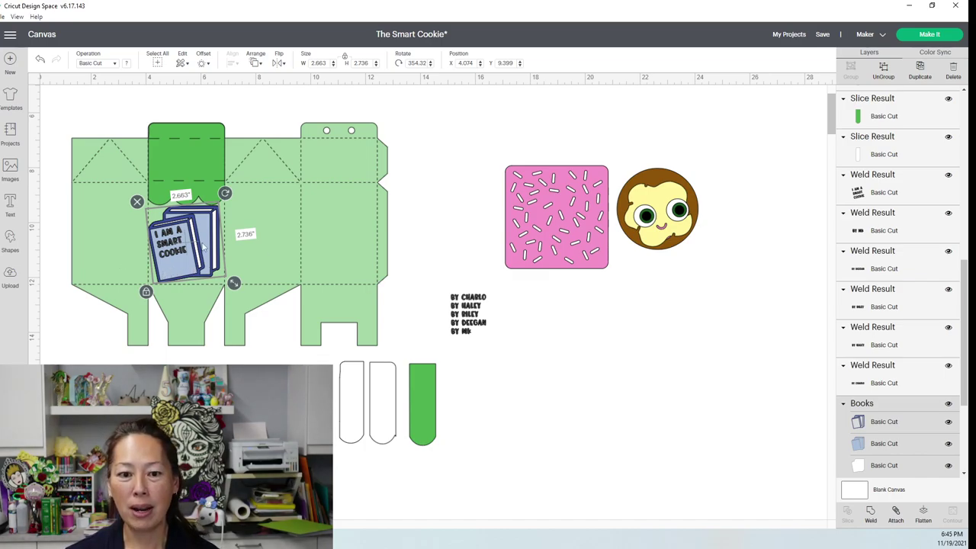
{"action": "left_click", "coordinate": [466, 305]}
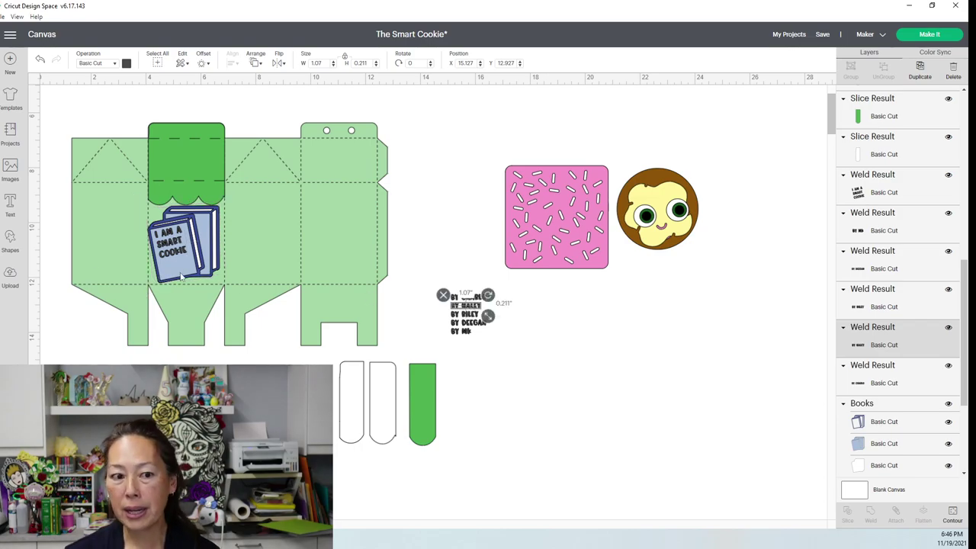
{"action": "left_click", "coordinate": [899, 410]}
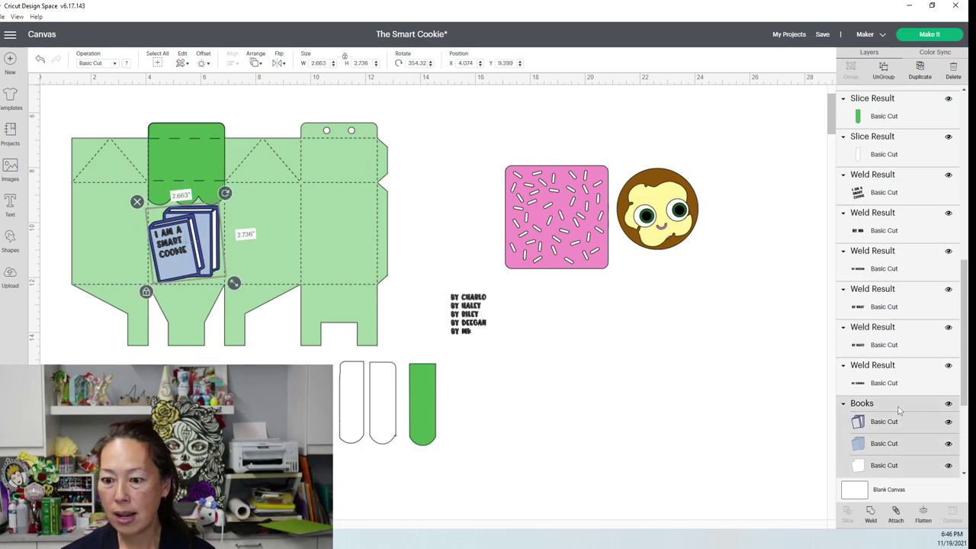
{"action": "right_click", "coordinate": [899, 410]}
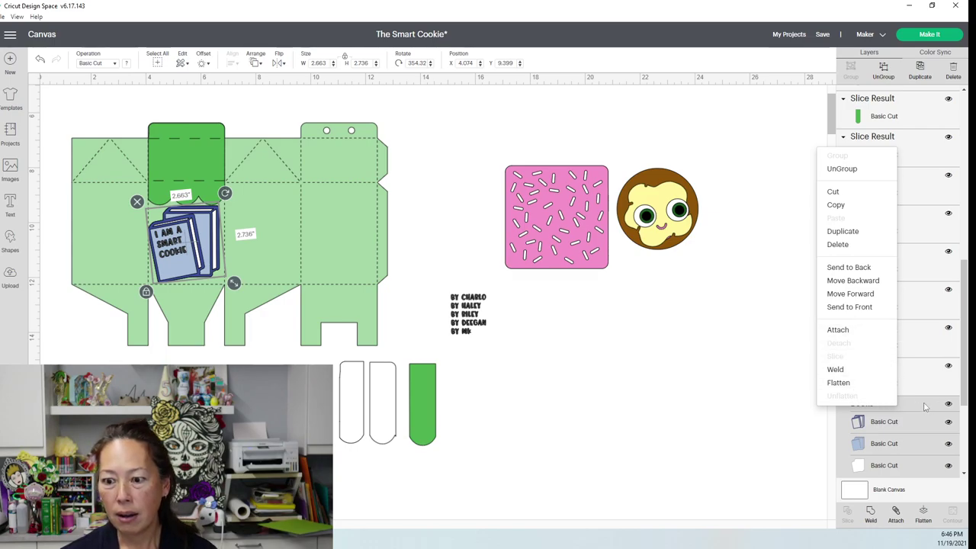
{"action": "left_click", "coordinate": [880, 404]}
{"action": "right_click", "coordinate": [880, 404]}
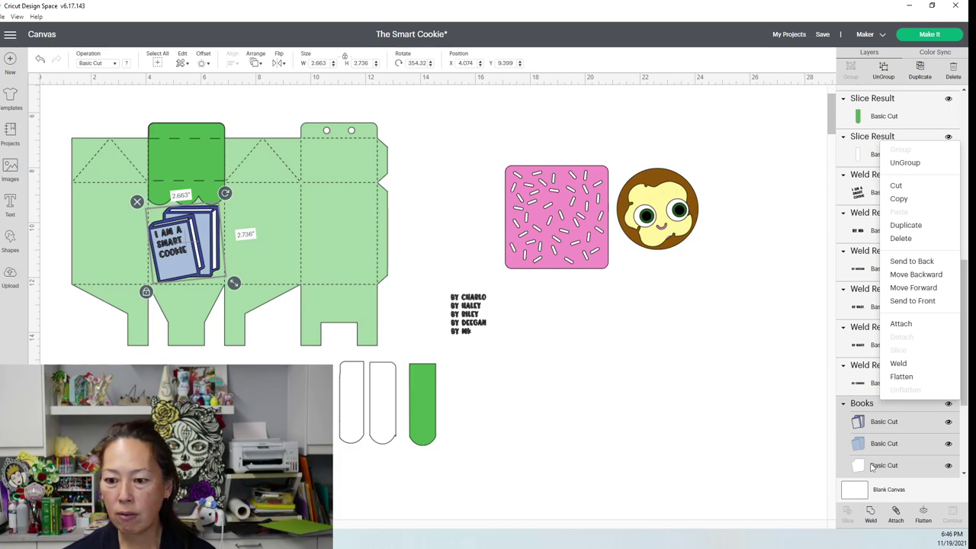
{"action": "scroll", "coordinate": [873, 458], "scroll_direction": "down", "scroll_amount": 3}
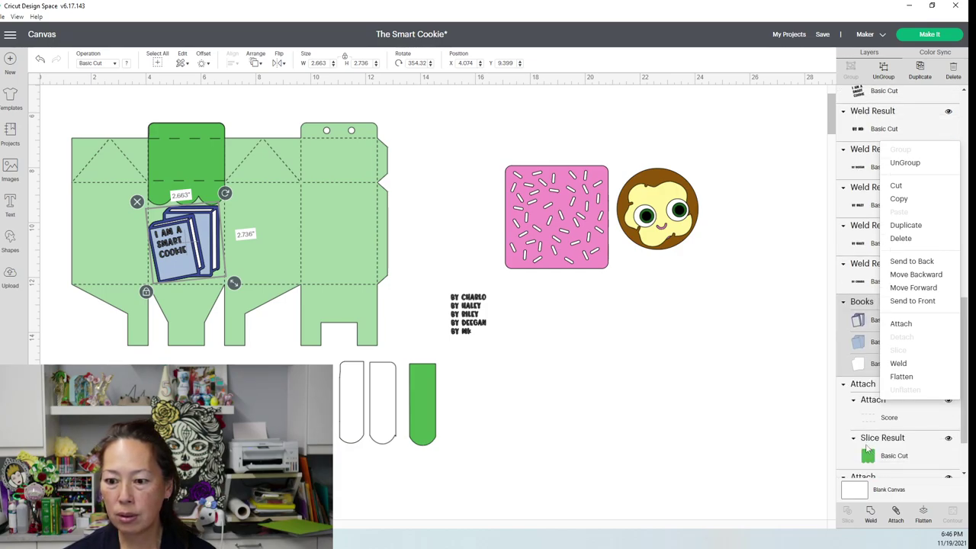
{"action": "left_click", "coordinate": [771, 417]}
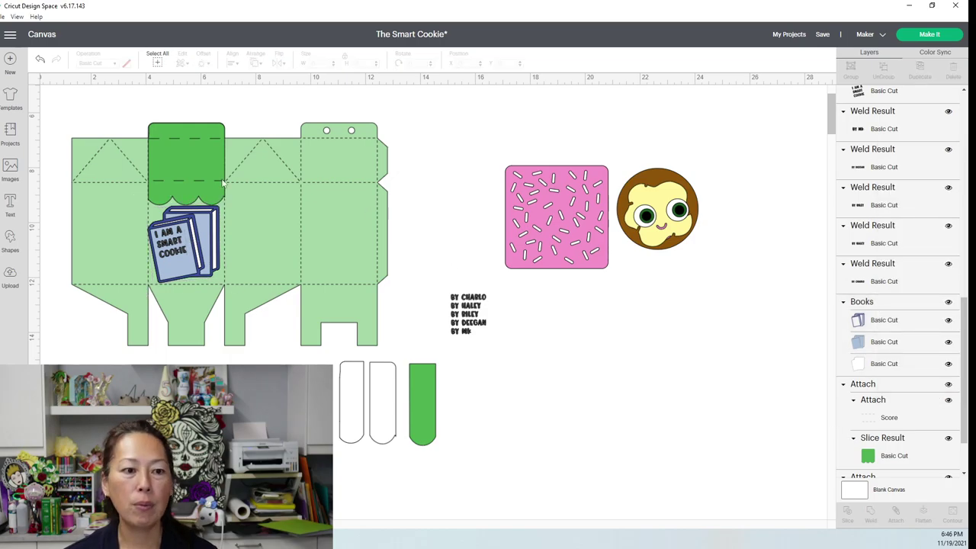
- Open the image library and search it for "books"
{"action": "left_click", "coordinate": [10, 172]}
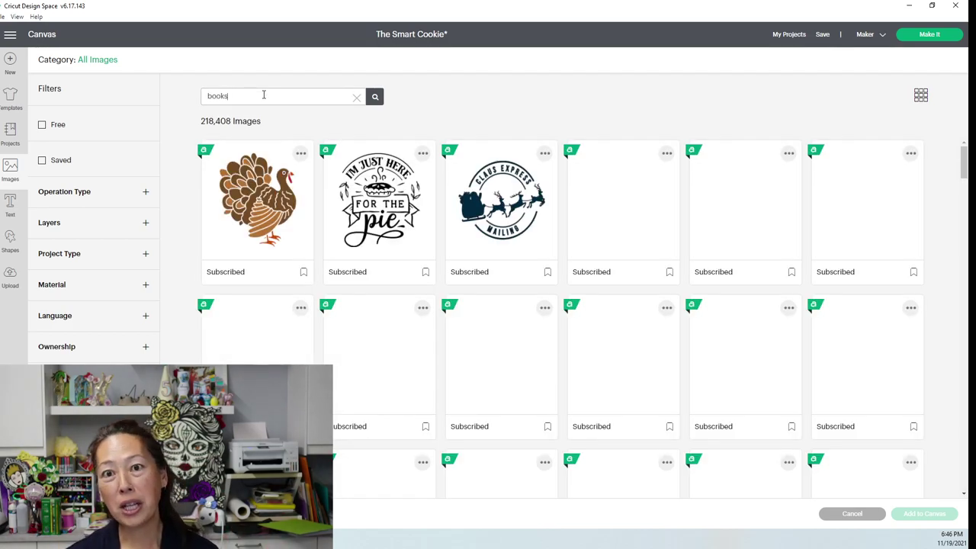
{"action": "key", "text": "Return"}
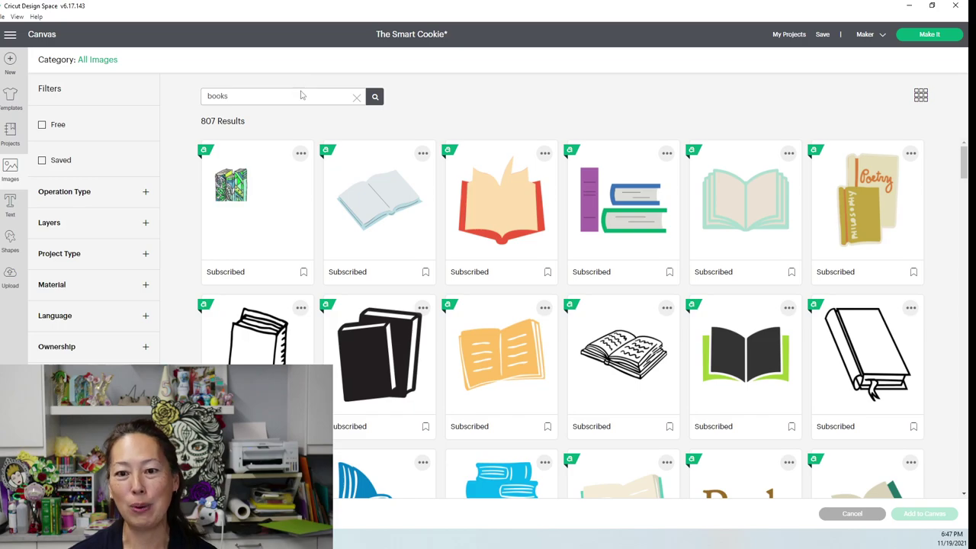
- Browse the book search results for the image used as the box's two-book decoration
{"action": "scroll", "coordinate": [449, 286], "scroll_direction": "down", "scroll_amount": 3}
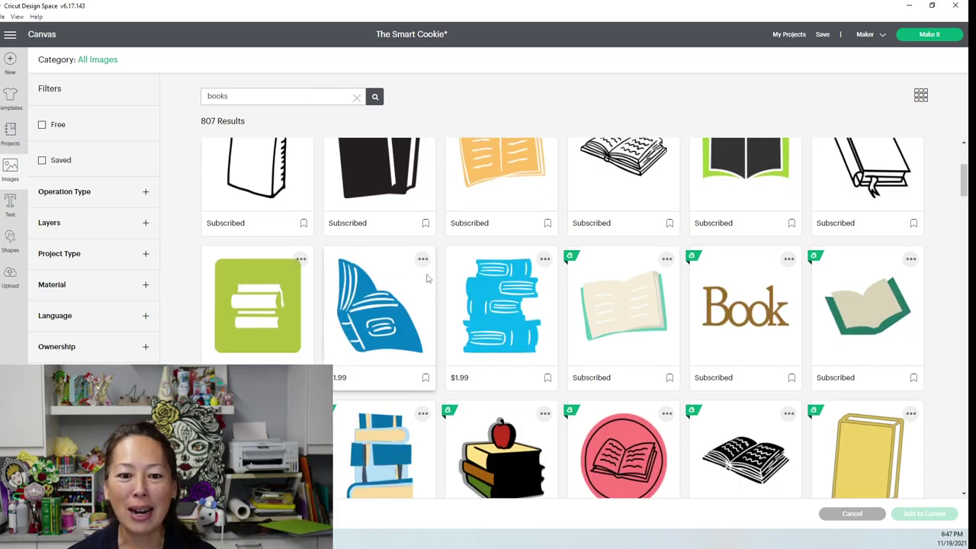
{"action": "scroll", "coordinate": [426, 278], "scroll_direction": "down", "scroll_amount": 3}
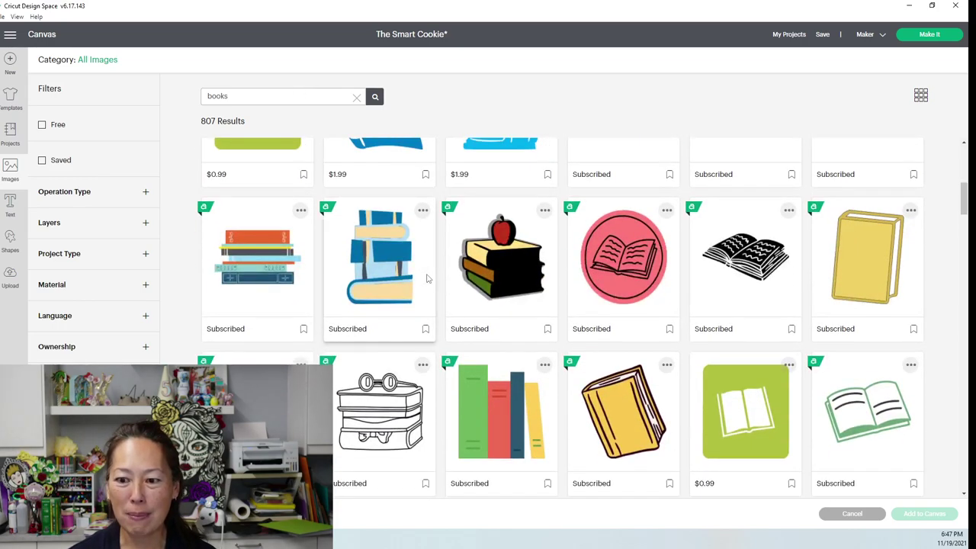
{"action": "scroll", "coordinate": [426, 278], "scroll_direction": "down", "scroll_amount": 2}
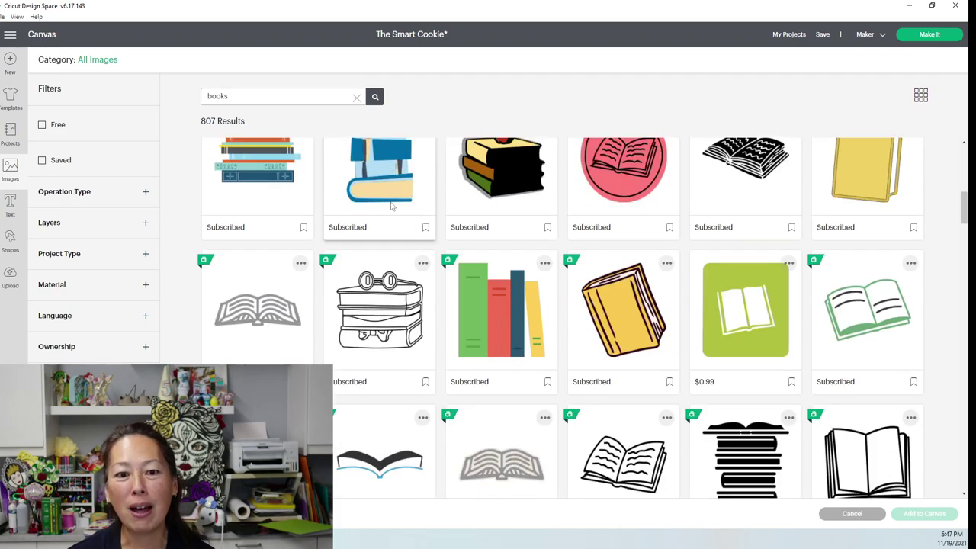
{"action": "scroll", "coordinate": [328, 224], "scroll_direction": "up", "scroll_amount": 2}
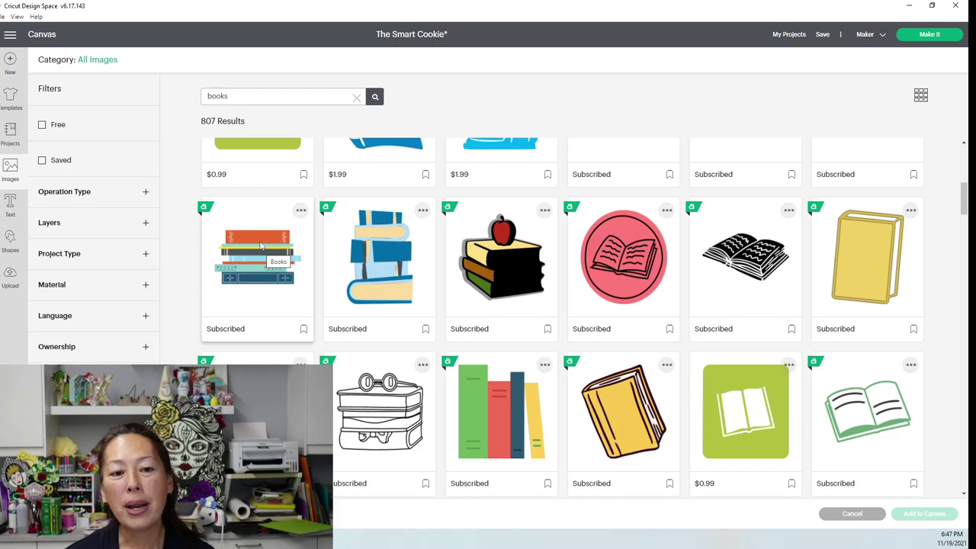
{"action": "scroll", "coordinate": [557, 328], "scroll_direction": "down", "scroll_amount": 4}
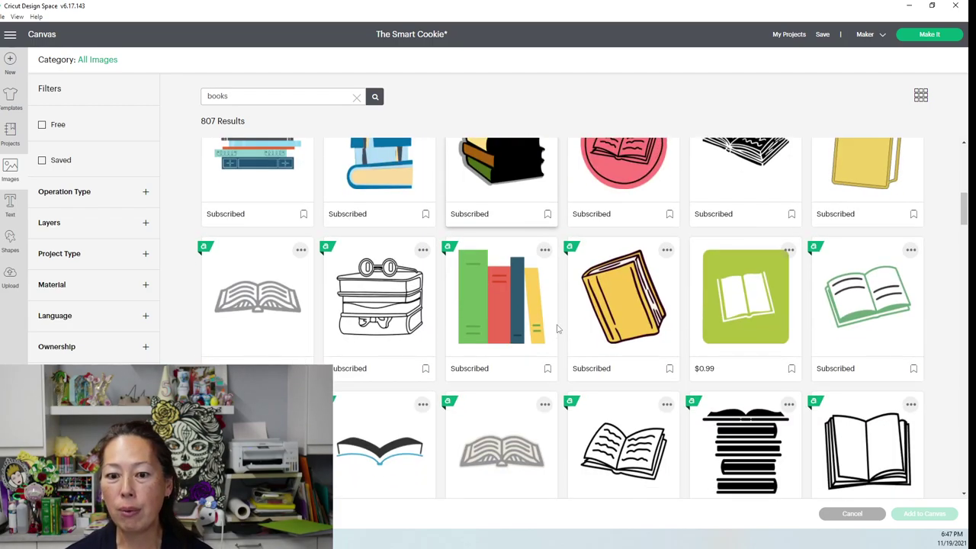
{"action": "scroll", "coordinate": [556, 328], "scroll_direction": "down", "scroll_amount": 5}
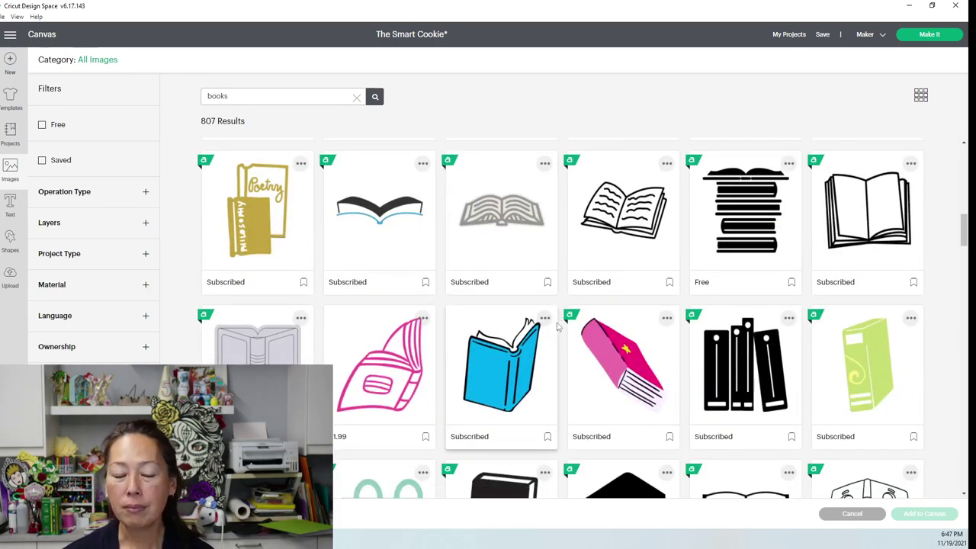
{"action": "scroll", "coordinate": [556, 328], "scroll_direction": "down", "scroll_amount": 1}
{"action": "scroll", "coordinate": [556, 328], "scroll_direction": "down", "scroll_amount": 1}
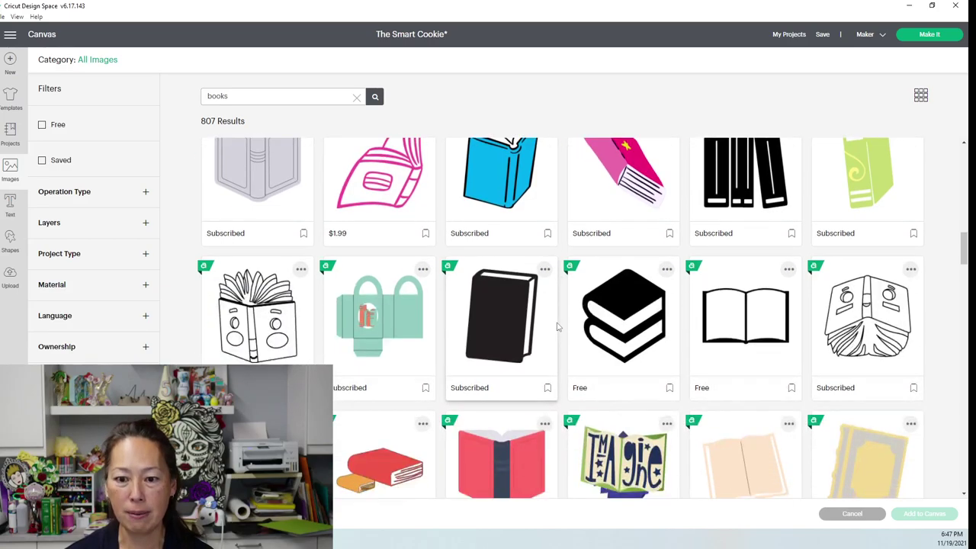
{"action": "scroll", "coordinate": [557, 328], "scroll_direction": "down", "scroll_amount": 5}
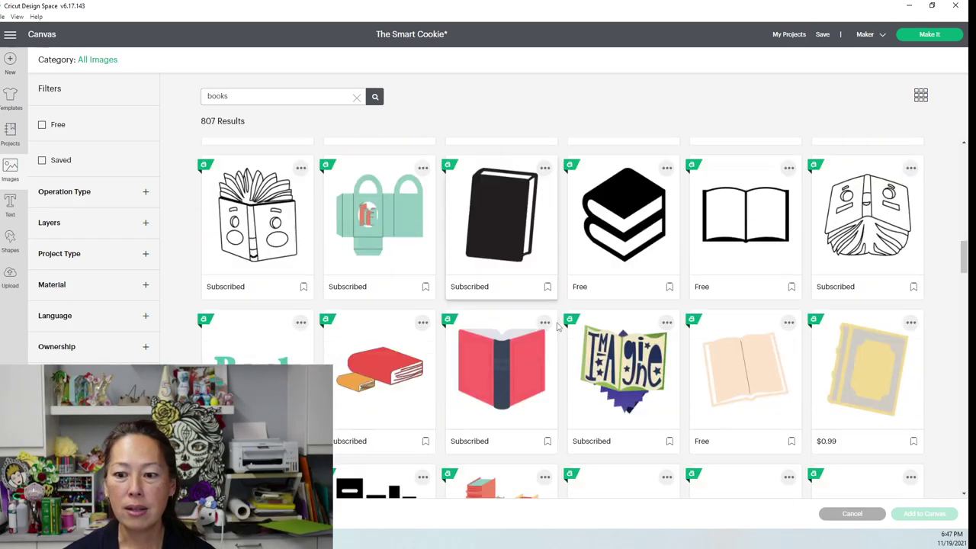
{"action": "scroll", "coordinate": [557, 326], "scroll_direction": "down", "scroll_amount": 4}
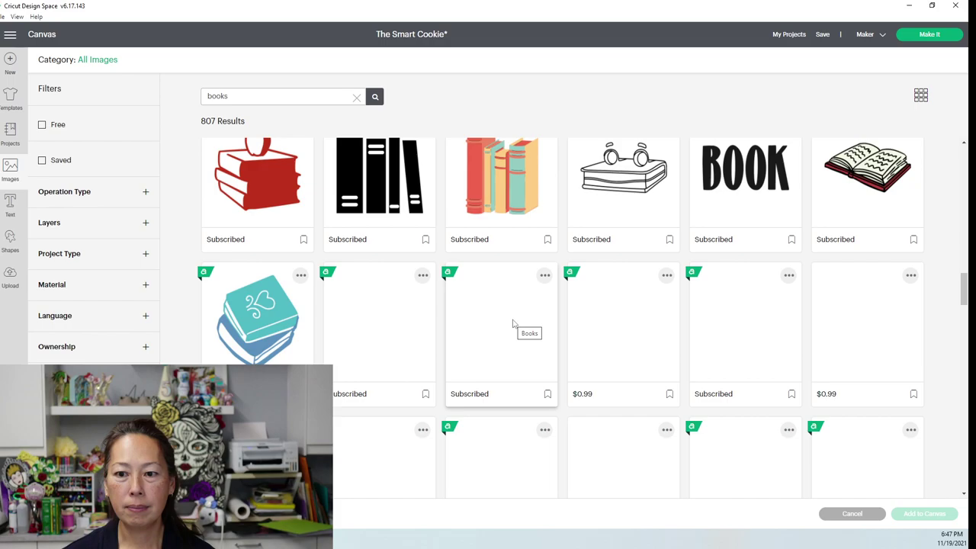
{"action": "scroll", "coordinate": [513, 323], "scroll_direction": "up", "scroll_amount": 5}
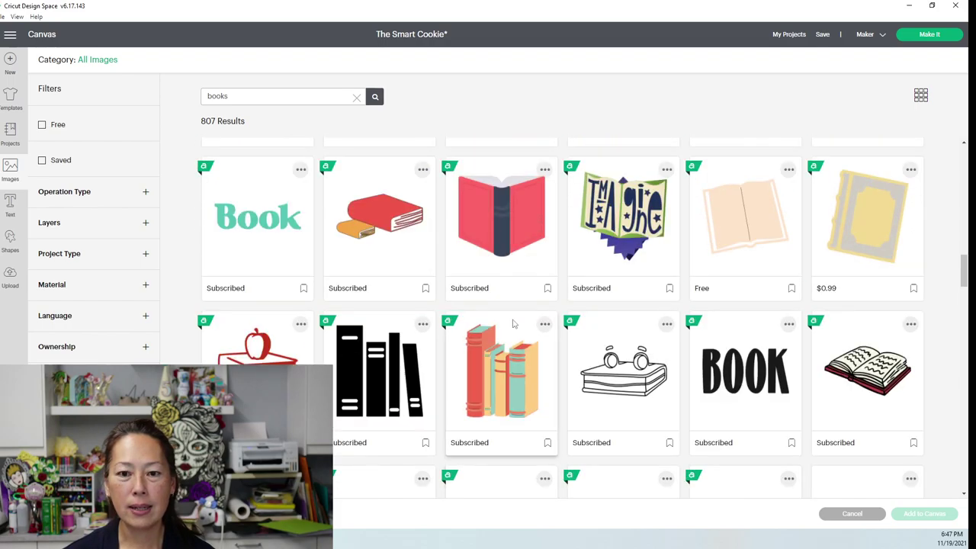
{"action": "scroll", "coordinate": [513, 323], "scroll_direction": "up", "scroll_amount": 2}
{"action": "scroll", "coordinate": [512, 323], "scroll_direction": "up", "scroll_amount": 3}
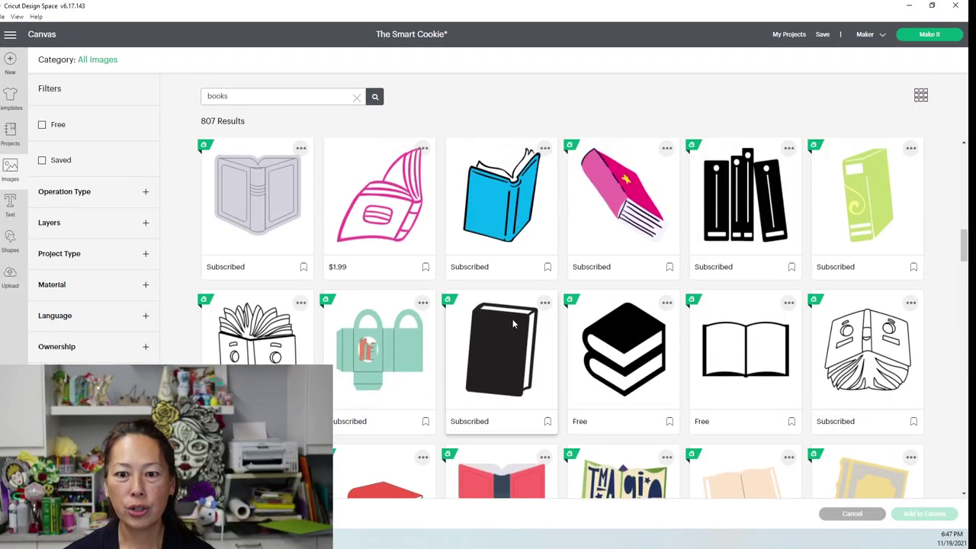
{"action": "scroll", "coordinate": [513, 323], "scroll_direction": "up", "scroll_amount": 2}
{"action": "scroll", "coordinate": [512, 323], "scroll_direction": "up", "scroll_amount": 1}
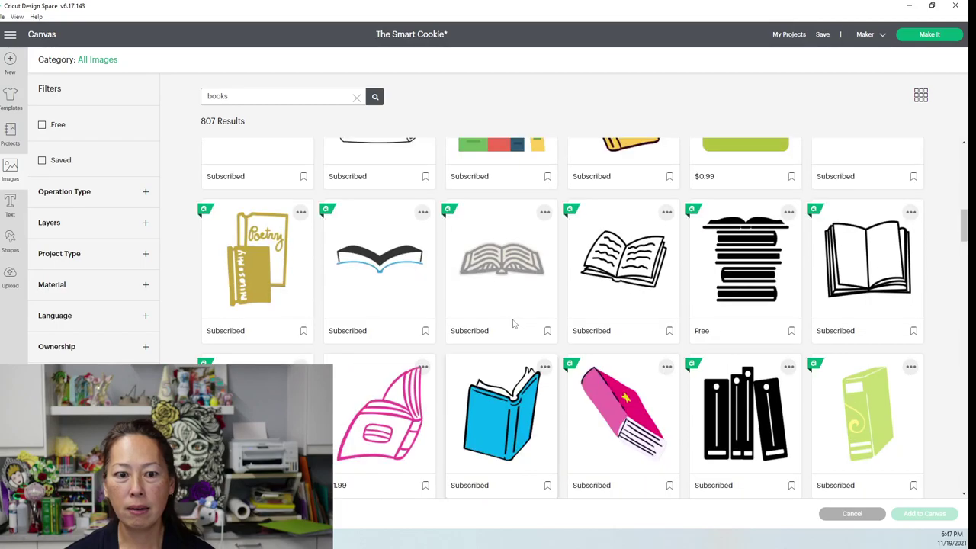
{"action": "scroll", "coordinate": [512, 323], "scroll_direction": "up", "scroll_amount": 4}
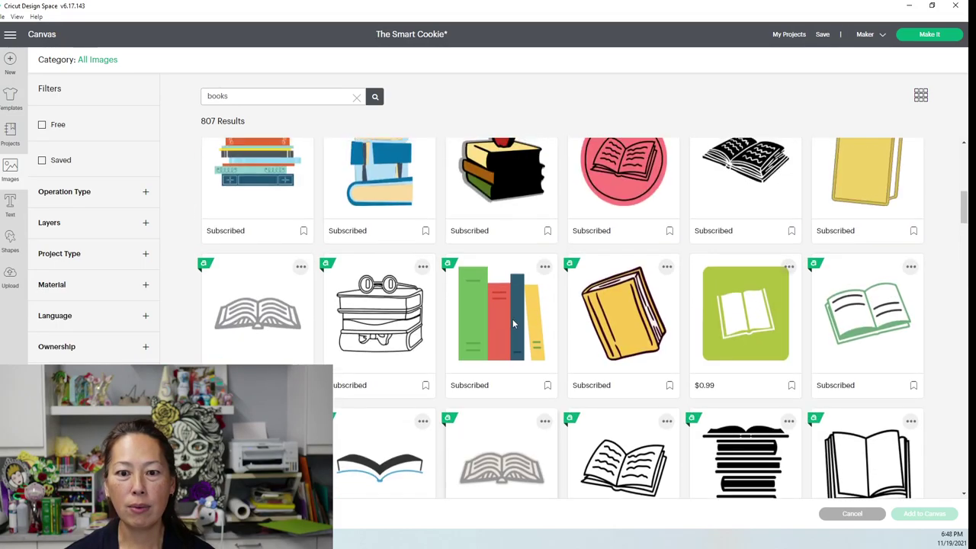
{"action": "scroll", "coordinate": [513, 323], "scroll_direction": "up", "scroll_amount": 4}
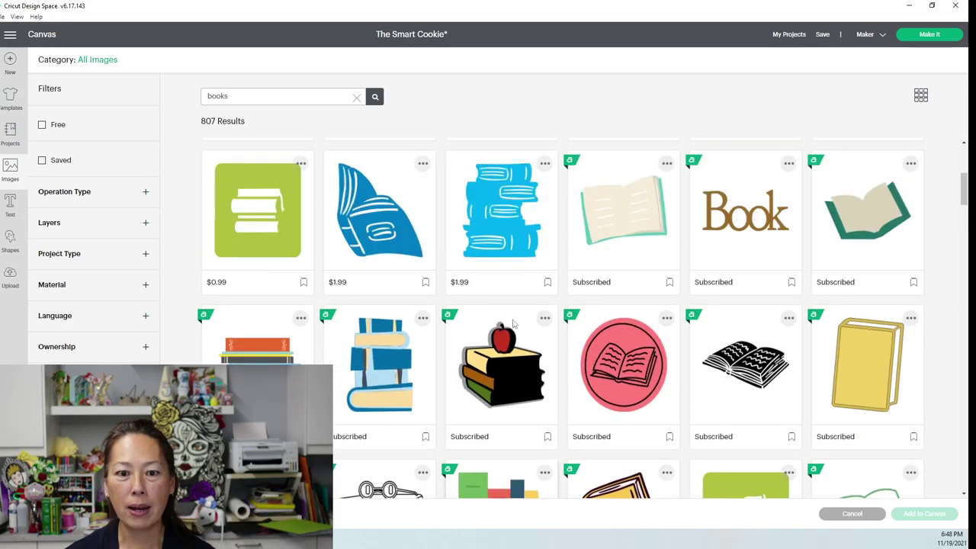
{"action": "scroll", "coordinate": [513, 323], "scroll_direction": "up", "scroll_amount": 2}
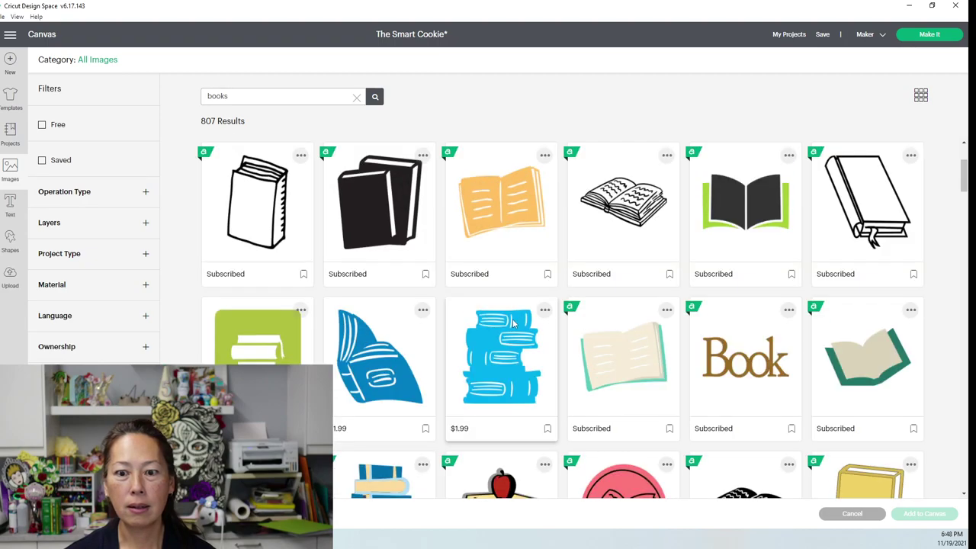
{"action": "scroll", "coordinate": [512, 323], "scroll_direction": "up", "scroll_amount": 3}
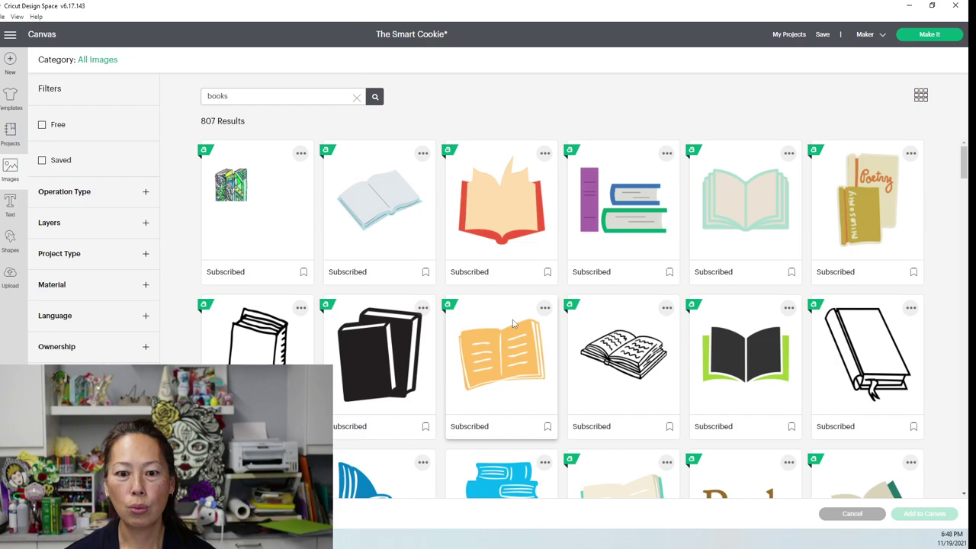
- Check the details of the black two-book image, add it to the canvas, and place it in the empty area below the cookie
{"action": "left_click", "coordinate": [357, 346]}
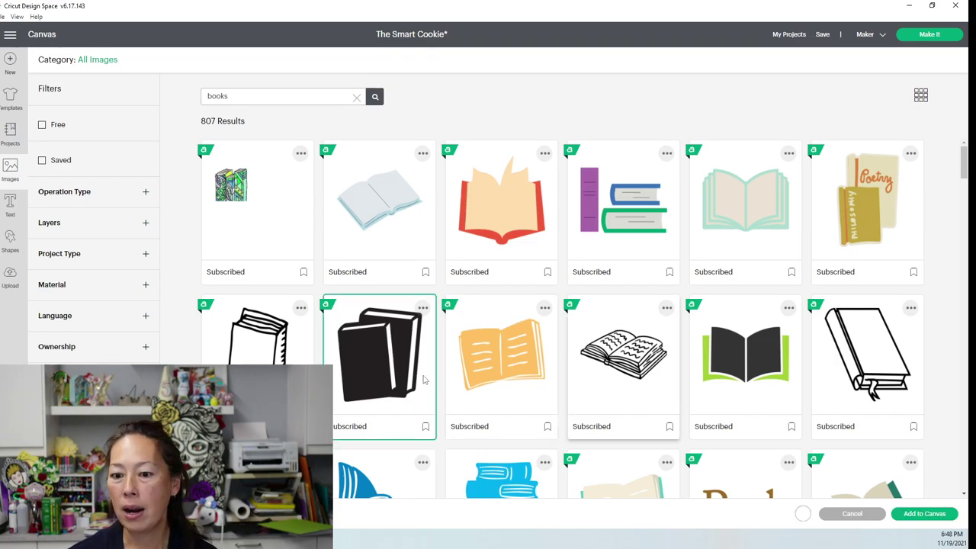
{"action": "left_click", "coordinate": [424, 309]}
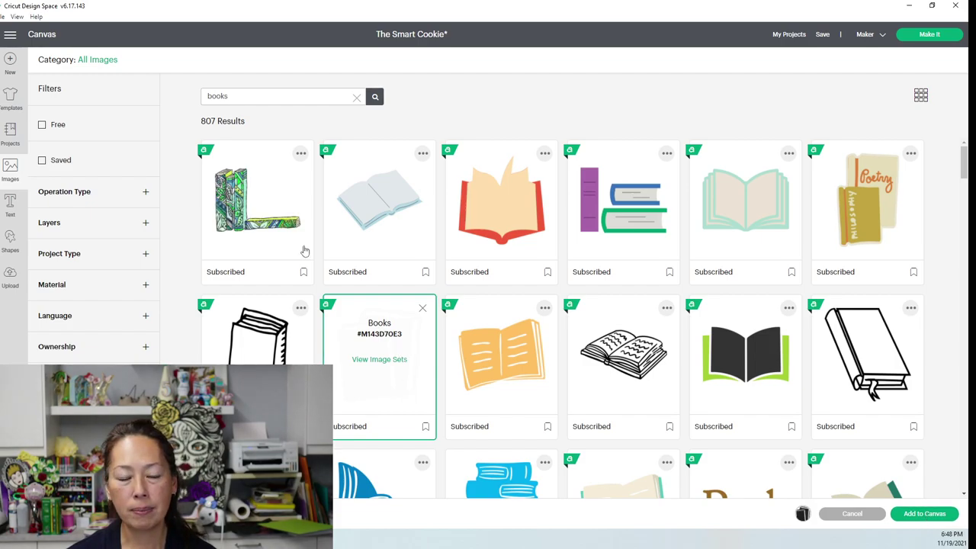
{"action": "key", "text": "Escape"}
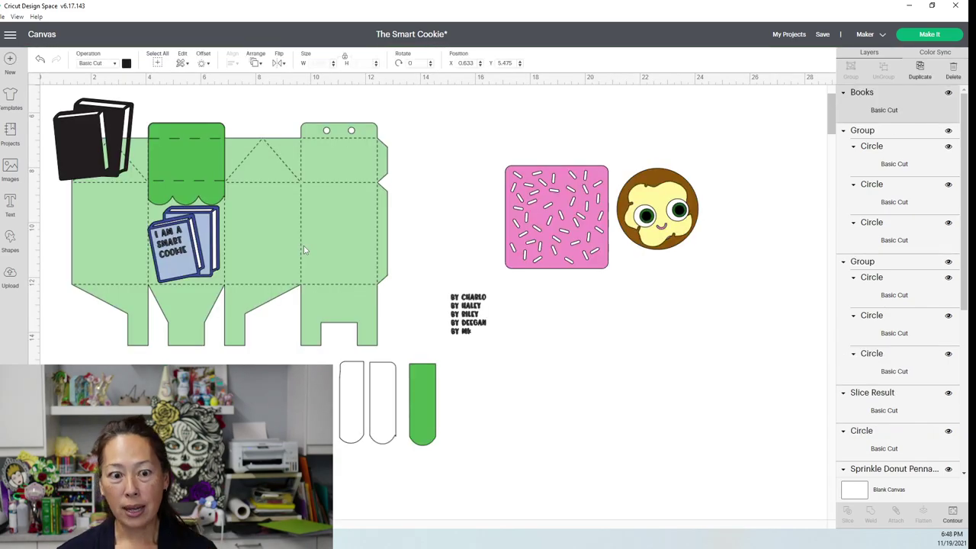
{"action": "left_click", "coordinate": [99, 137]}
{"action": "left_click_drag", "start_coordinate": [99, 138], "coordinate": [681, 339]}
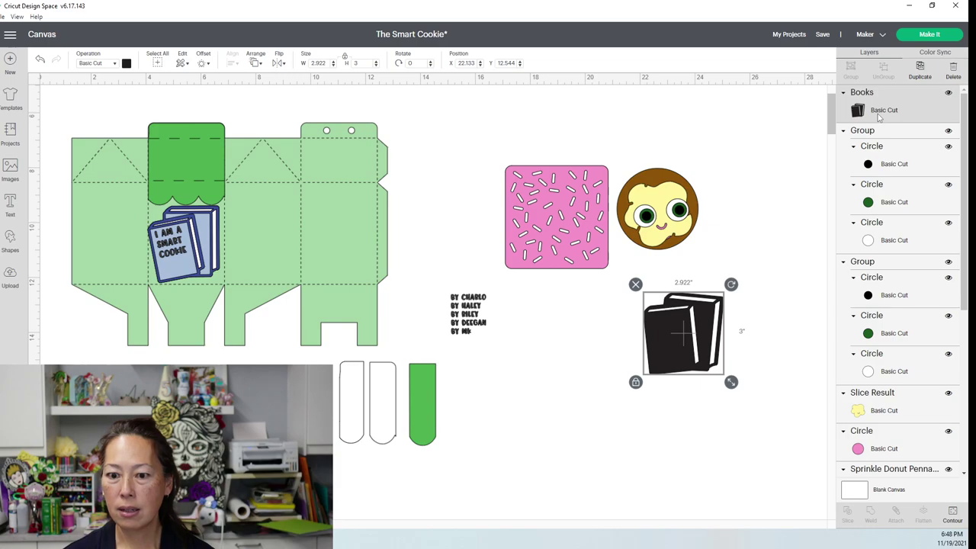
{"action": "scroll", "coordinate": [883, 208], "scroll_direction": "down", "scroll_amount": 10}
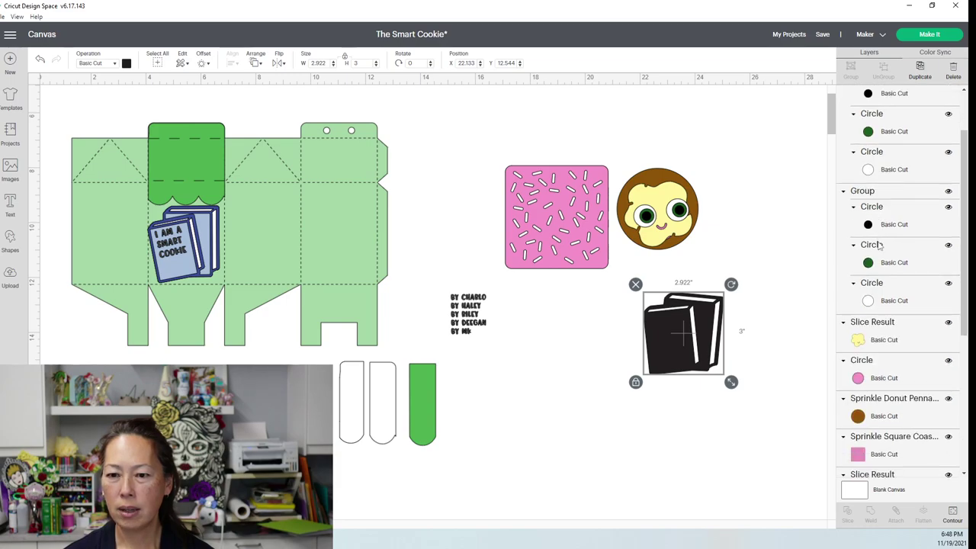
{"action": "scroll", "coordinate": [878, 255], "scroll_direction": "up", "scroll_amount": 10}
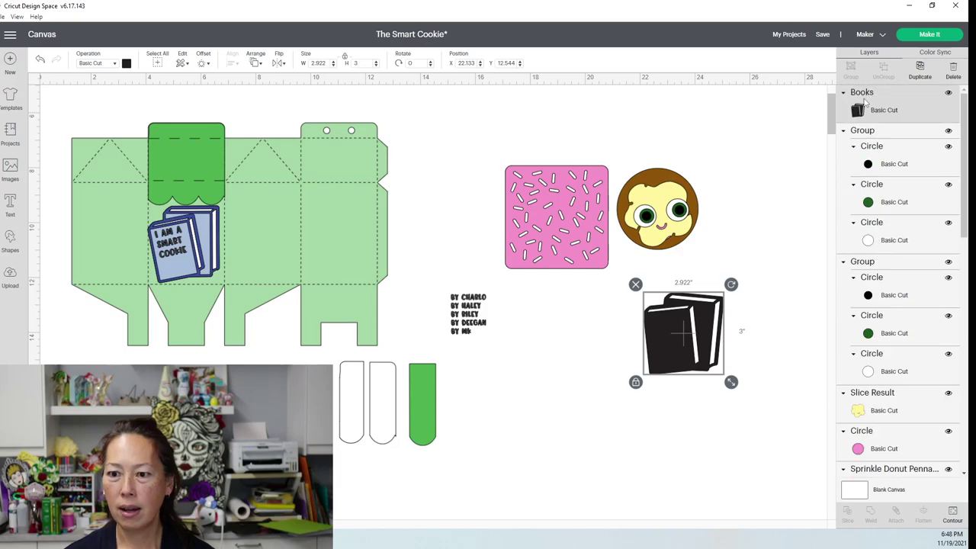
- Shift the black books image slightly, duplicate it, and place the copy beside the original
{"action": "left_click_drag", "start_coordinate": [672, 333], "coordinate": [649, 344]}
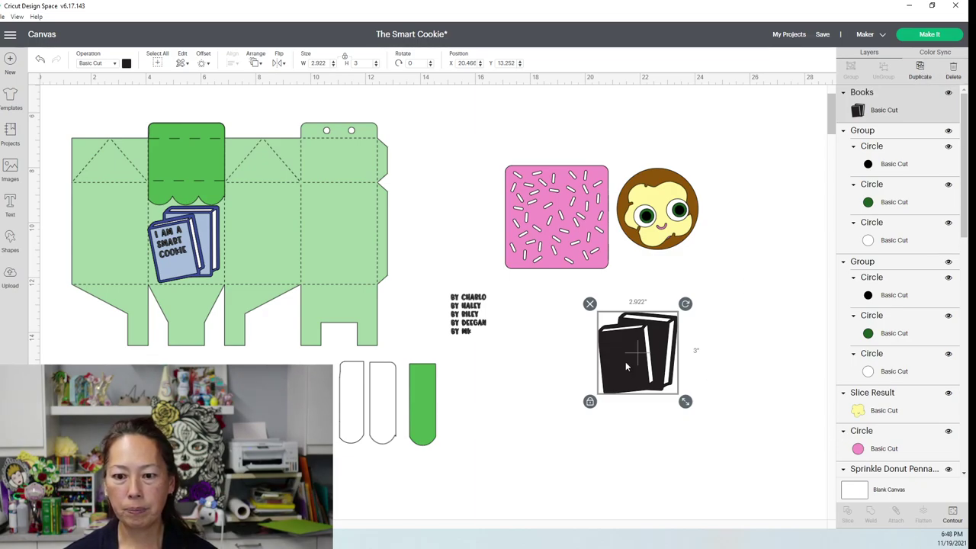
{"action": "key", "text": "ctrl+d"}
{"action": "left_click_drag", "start_coordinate": [625, 361], "coordinate": [720, 352]}
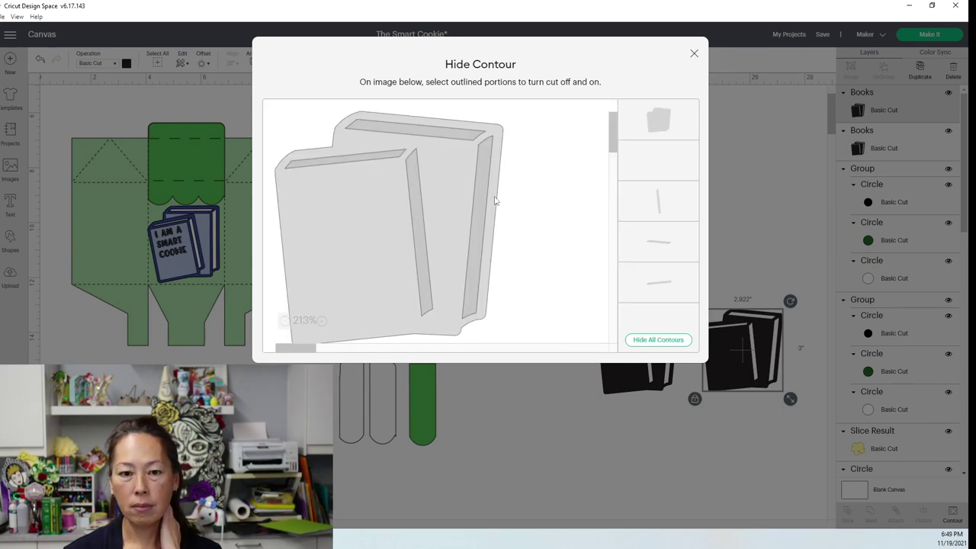
- Hide all contours of the duplicated books image to make a solid silhouette, and colour it white
{"action": "left_click", "coordinate": [660, 341]}
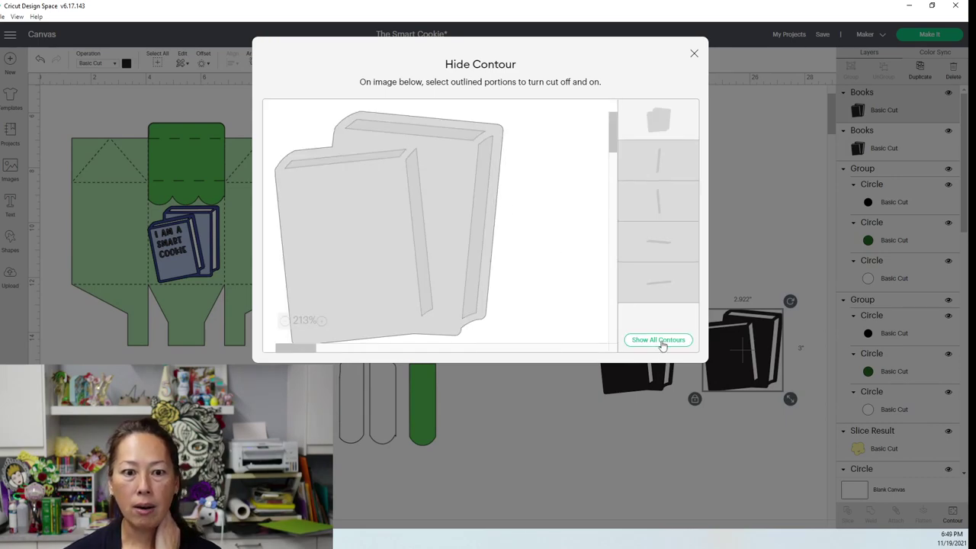
{"action": "left_click", "coordinate": [693, 53]}
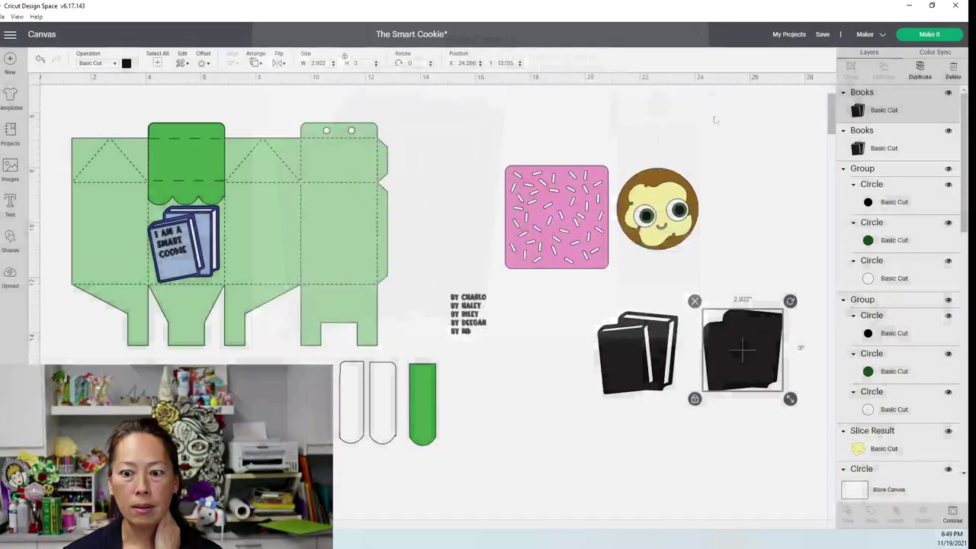
{"action": "left_click", "coordinate": [127, 63]}
{"action": "left_click", "coordinate": [175, 107]}
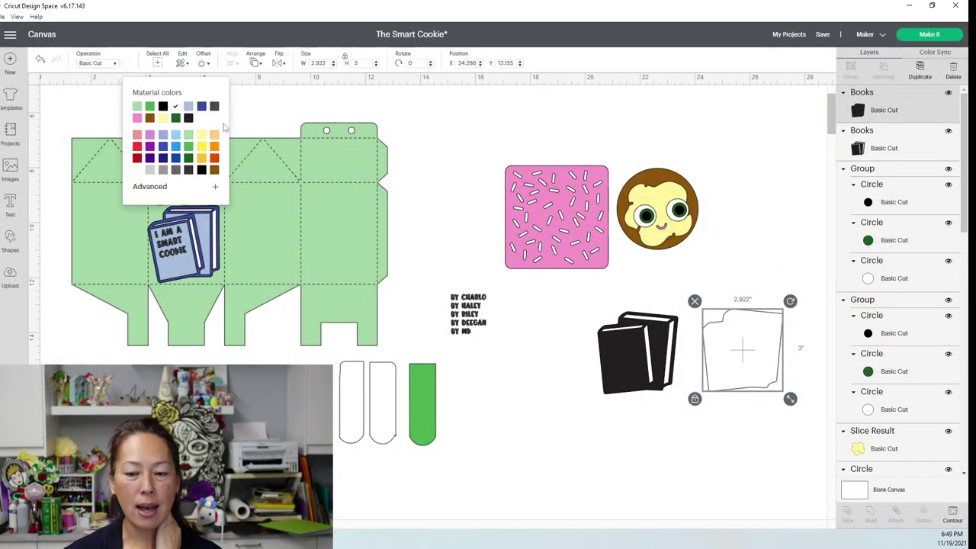
- Bring the original black books image to the front and stack it over the white silhouette
{"action": "left_click", "coordinate": [636, 359]}
{"action": "mouse_move", "coordinate": [636, 359]}
{"action": "left_mouse_down"}
{"action": "mouse_move", "coordinate": [652, 349]}
{"action": "mouse_move", "coordinate": [642, 350]}
{"action": "left_mouse_up"}
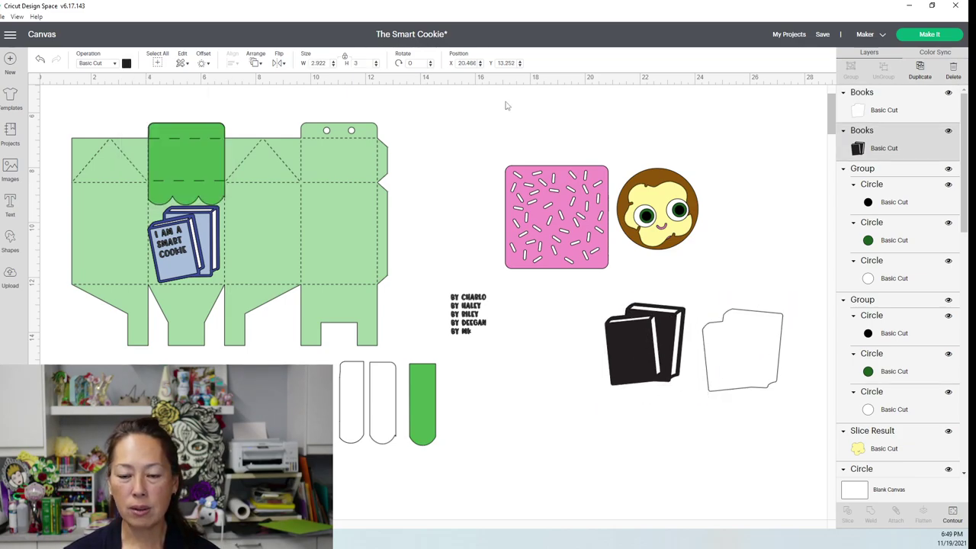
{"action": "left_click", "coordinate": [254, 65]}
{"action": "left_click", "coordinate": [293, 116]}
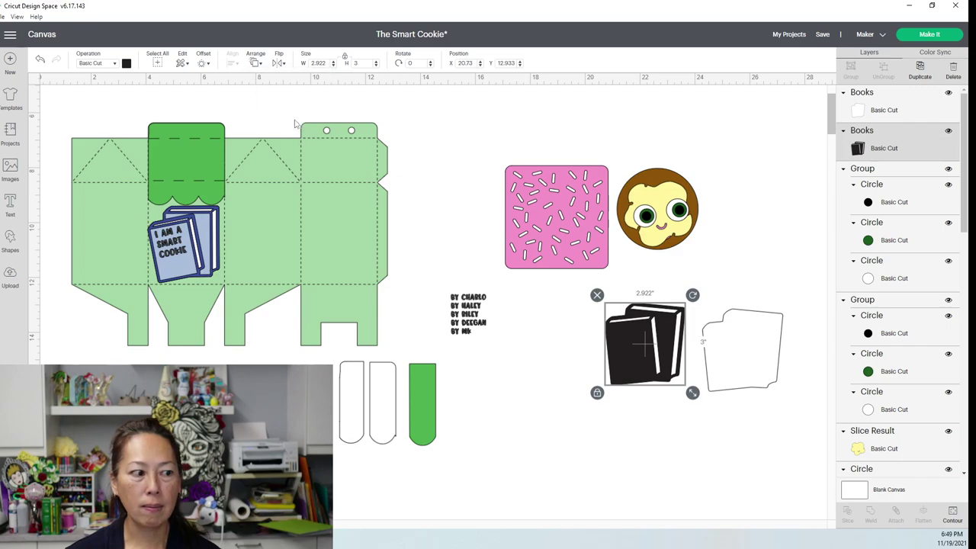
{"action": "left_click_drag", "start_coordinate": [627, 347], "coordinate": [726, 351]}
{"action": "left_click_drag", "start_coordinate": [726, 350], "coordinate": [724, 349]}
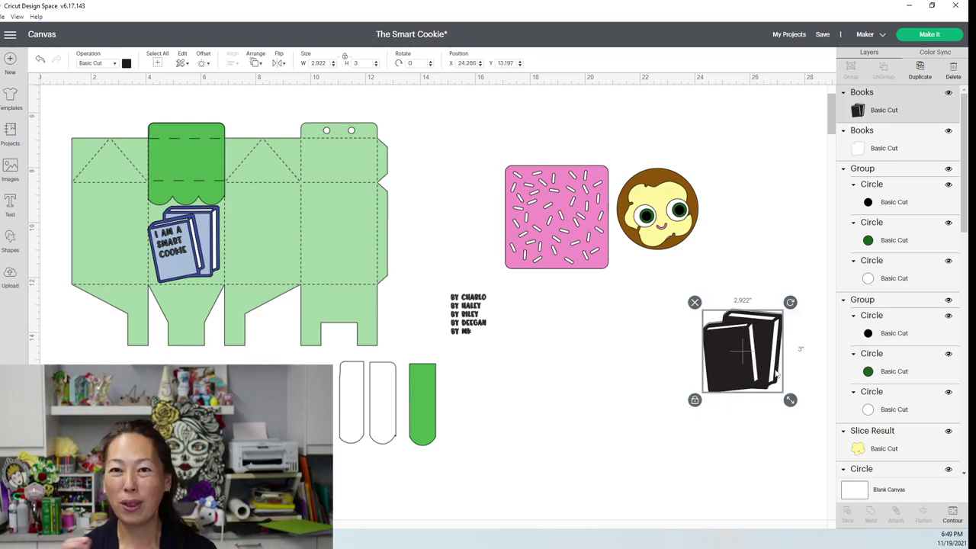
- Move the black books off the white silhouette and hide their outer contour so only the page-edge pieces remain
{"action": "left_click_drag", "start_coordinate": [749, 376], "coordinate": [609, 377]}
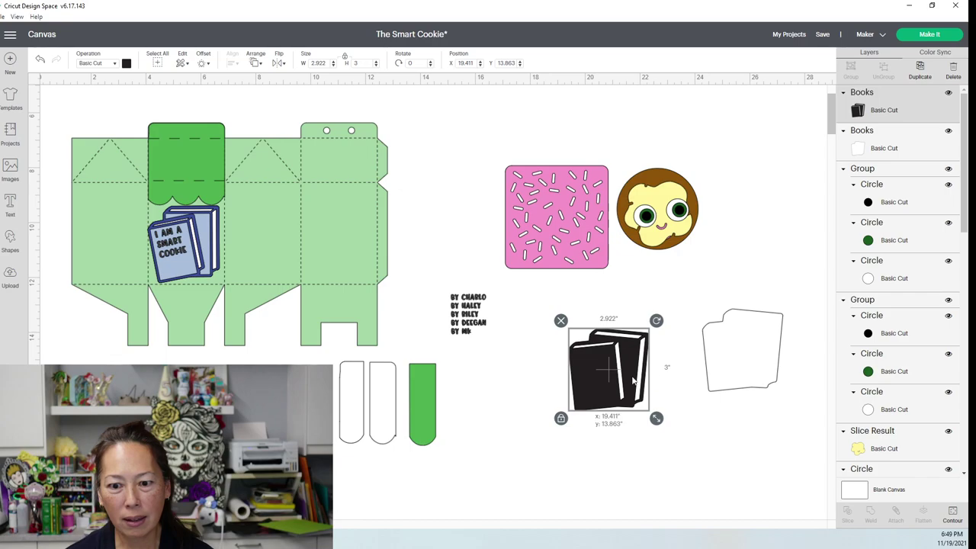
{"action": "left_click", "coordinate": [952, 515]}
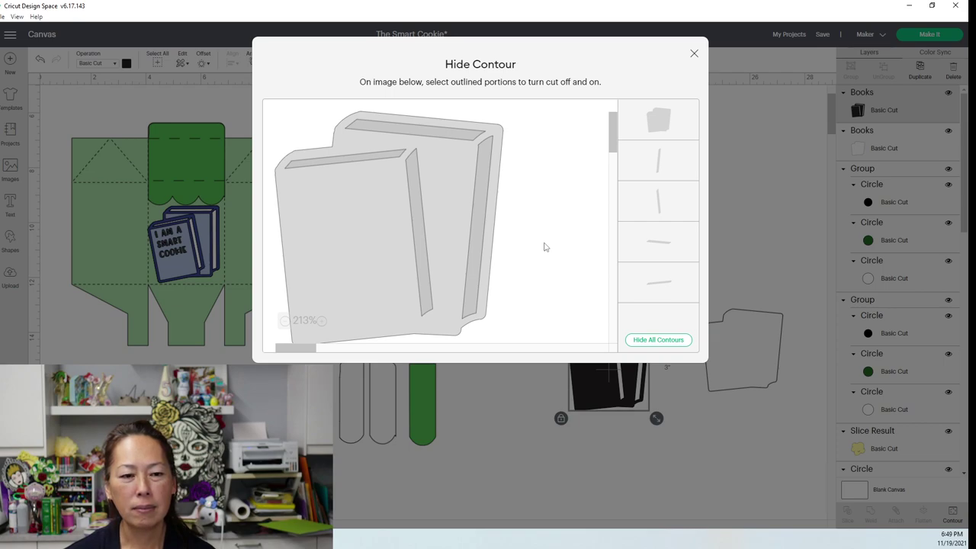
{"action": "left_click", "coordinate": [660, 120]}
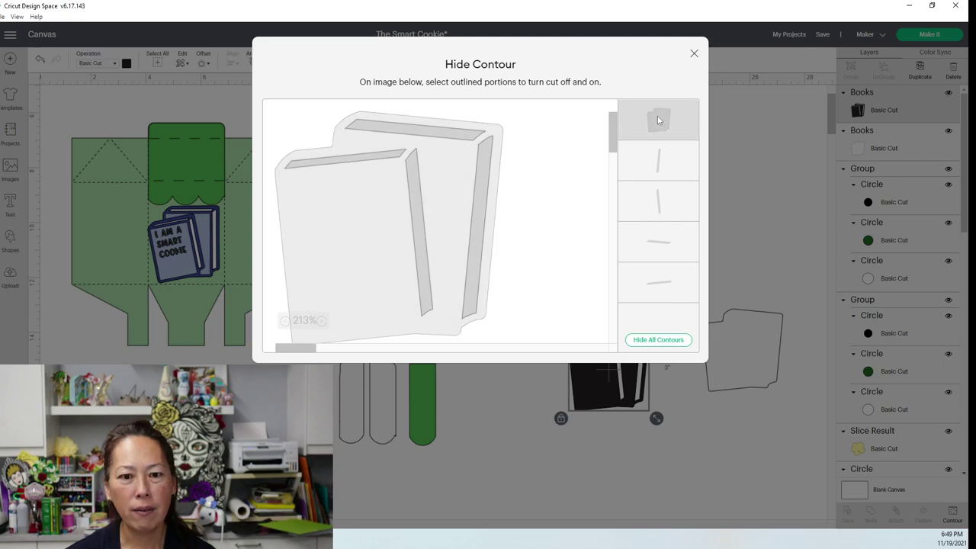
{"action": "left_click", "coordinate": [693, 55]}
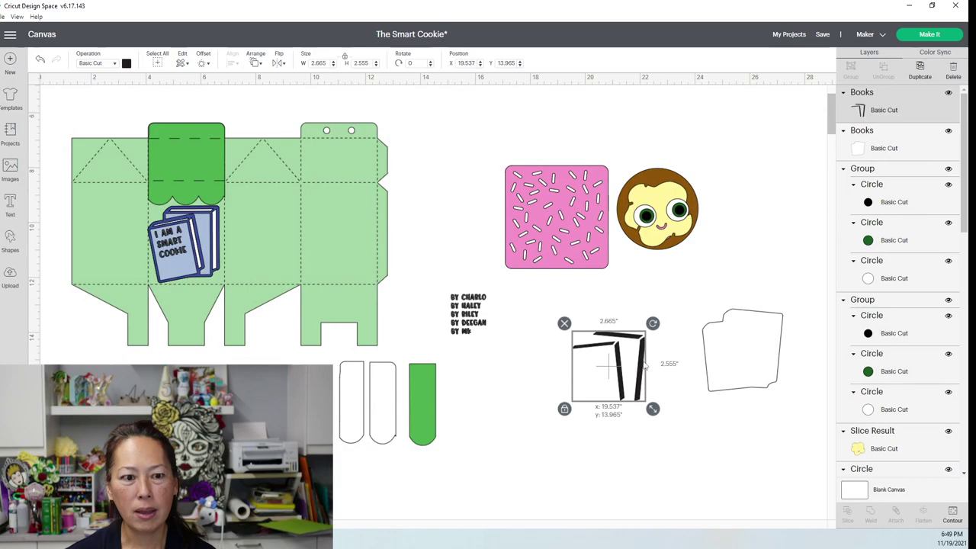
- Delete the page-edge pieces and move the white books silhouette into the empty area below the cookie
{"action": "mouse_move", "coordinate": [650, 364]}
{"action": "left_mouse_down"}
{"action": "mouse_move", "coordinate": [779, 345]}
{"action": "mouse_move", "coordinate": [660, 376]}
{"action": "left_mouse_up"}
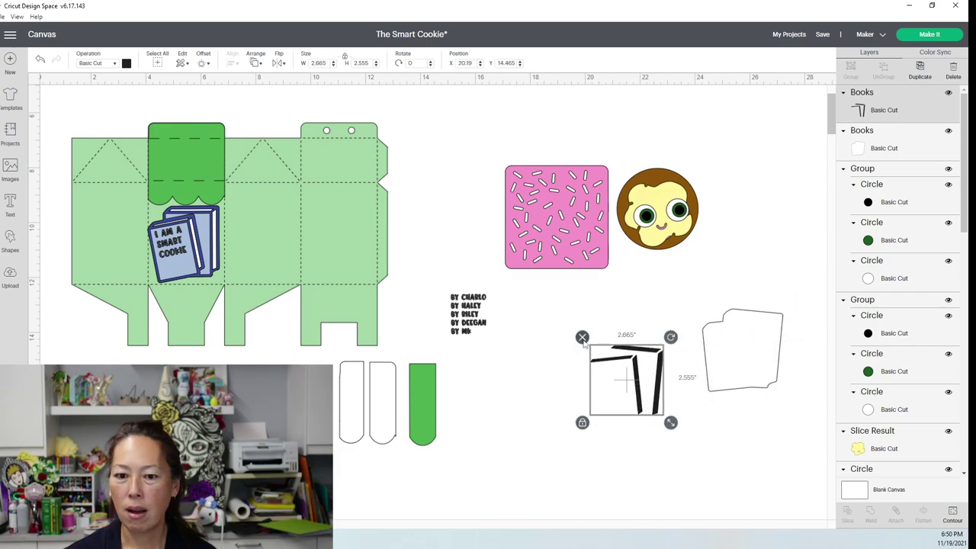
{"action": "key", "text": "Delete"}
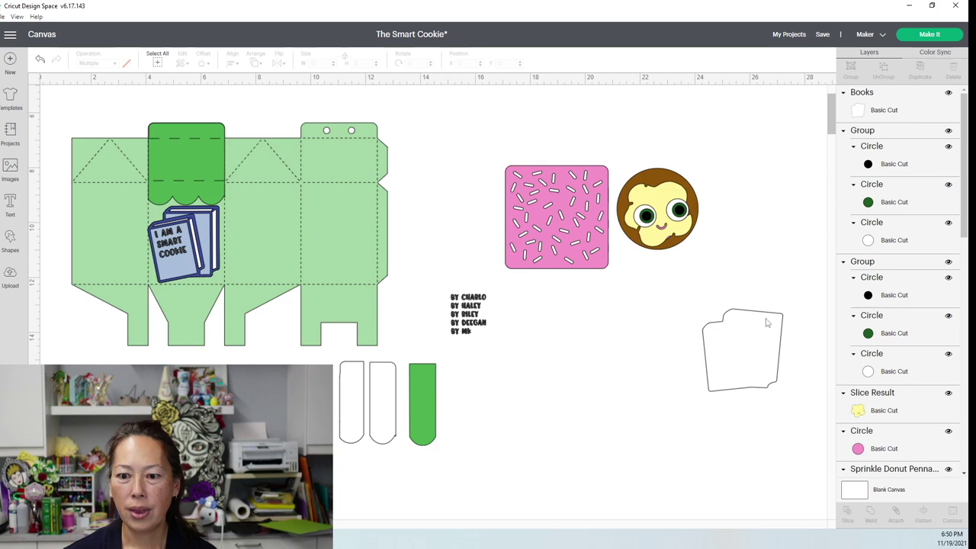
{"action": "left_click_drag", "start_coordinate": [715, 326], "coordinate": [621, 331]}
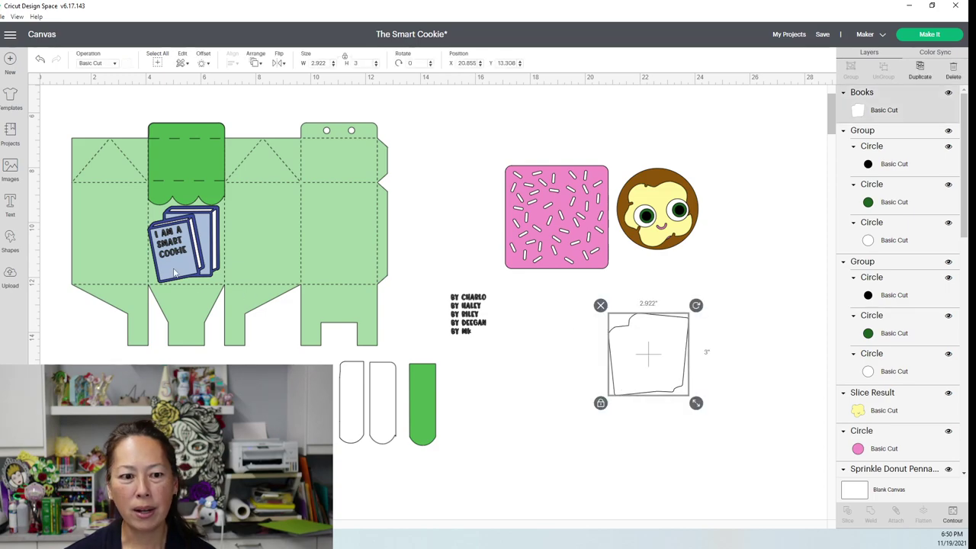
- Examine the layers of the two blue books on the box and look up their source image in the library
{"action": "left_click", "coordinate": [216, 267]}
{"action": "scroll", "coordinate": [898, 366], "scroll_direction": "down", "scroll_amount": 1}
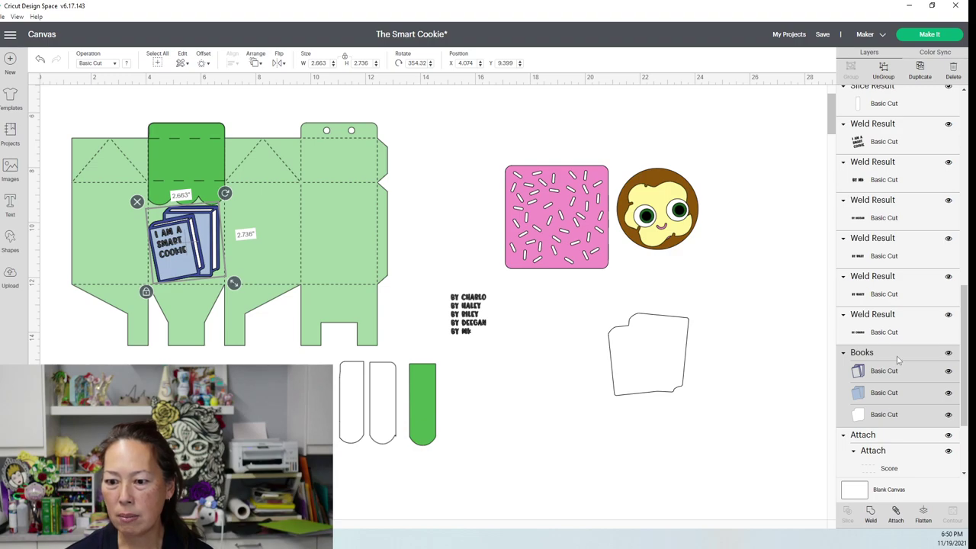
{"action": "left_click", "coordinate": [894, 396]}
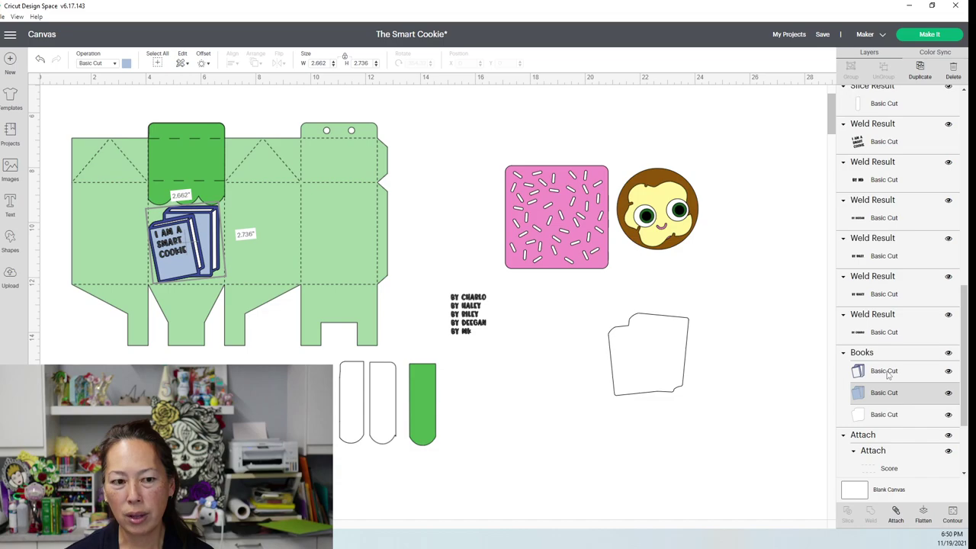
{"action": "left_click", "coordinate": [888, 371]}
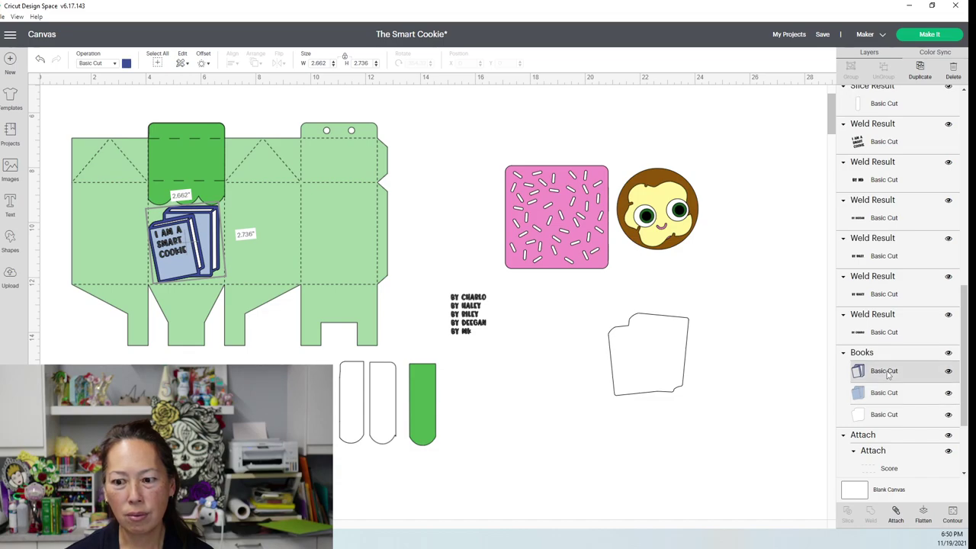
{"action": "right_click", "coordinate": [885, 379]}
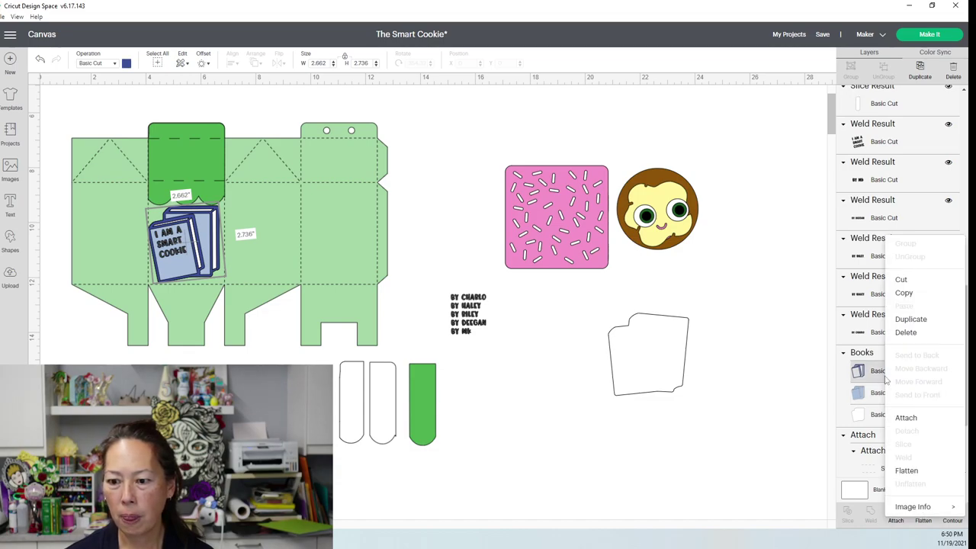
{"action": "mouse_move", "coordinate": [915, 507]}
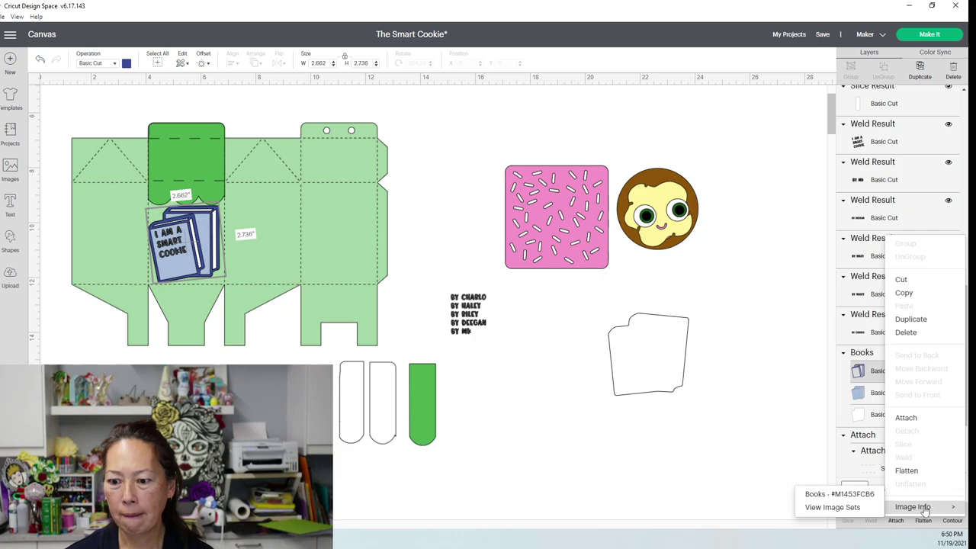
{"action": "left_click", "coordinate": [839, 494]}
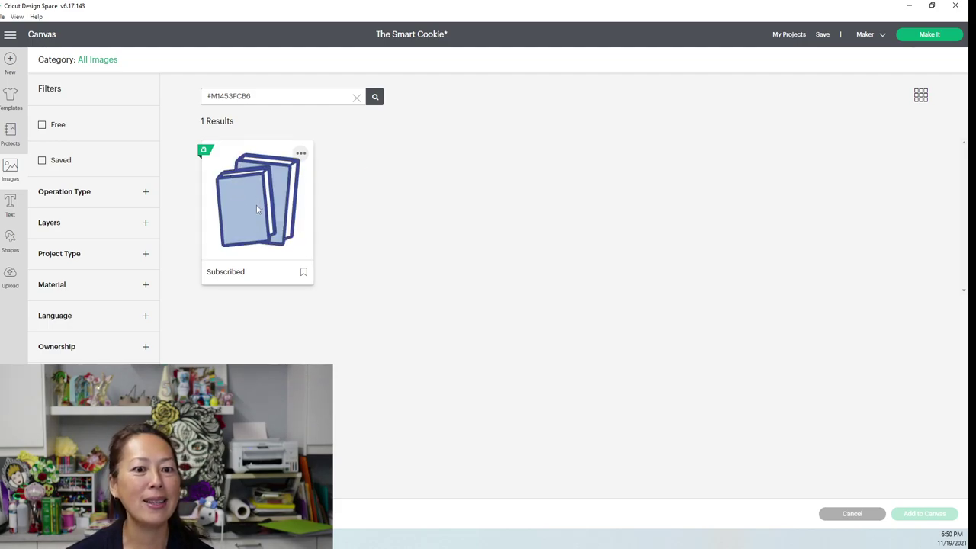
- Add the layered blue books image #M1453FCB6 to the canvas and place it between the box template and the sprinkle square
{"action": "left_click", "coordinate": [302, 156]}
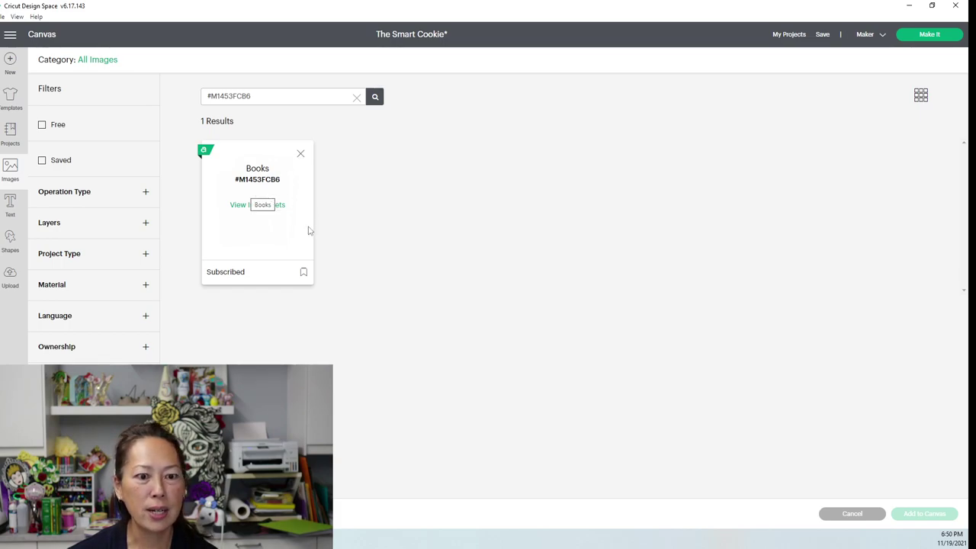
{"action": "left_click", "coordinate": [301, 155]}
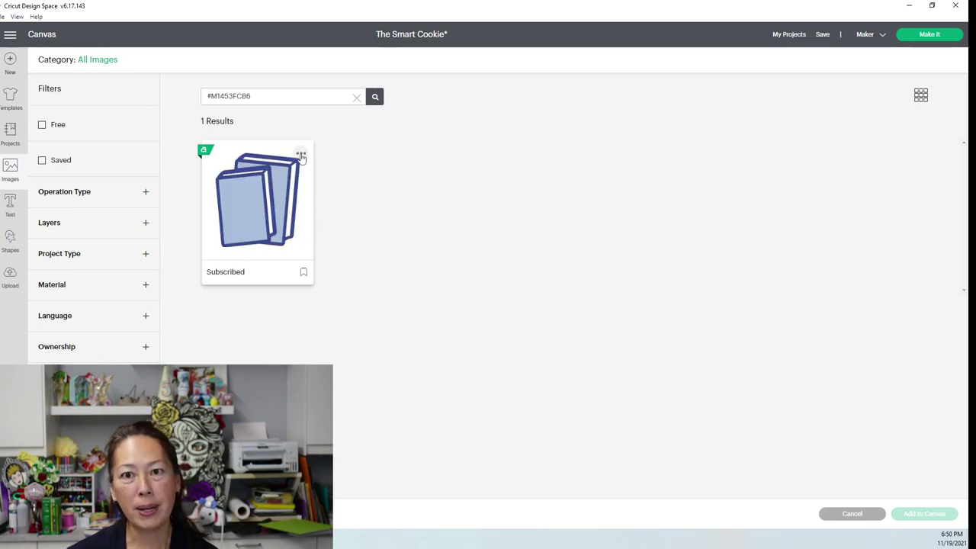
{"action": "left_click", "coordinate": [254, 216]}
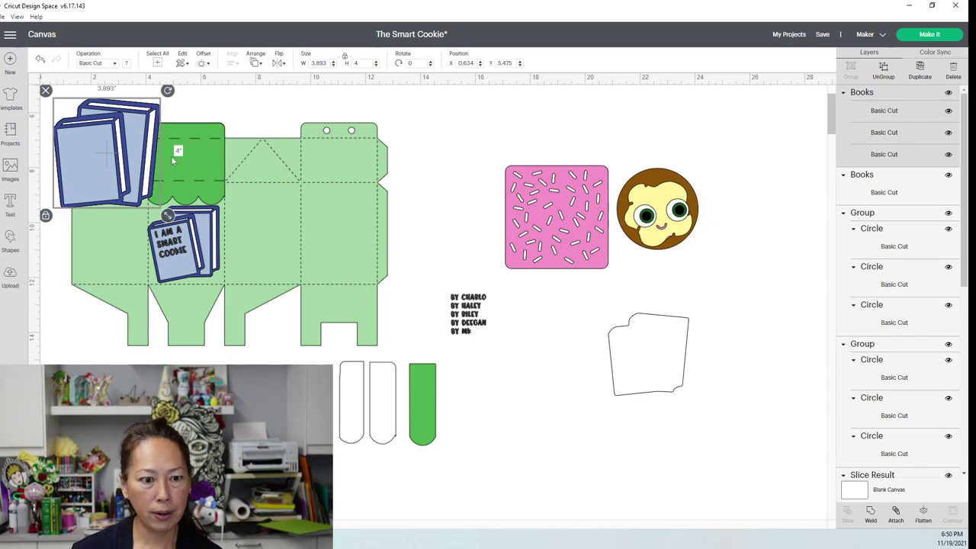
{"action": "left_click_drag", "start_coordinate": [120, 151], "coordinate": [460, 219]}
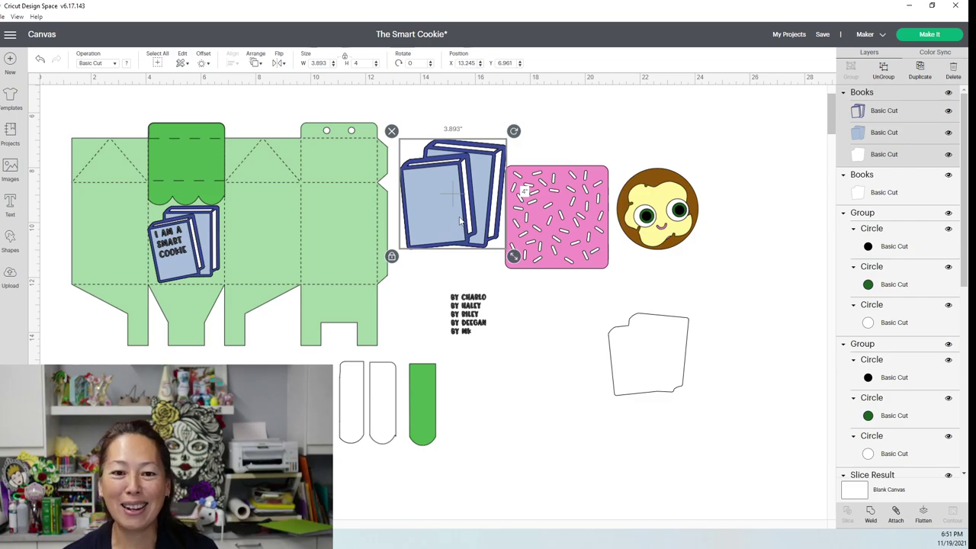
- Scale the new blue books against the box's front panel to about 2.76 × 2.83 in, and place them beside the cookie
{"action": "left_click", "coordinate": [457, 217]}
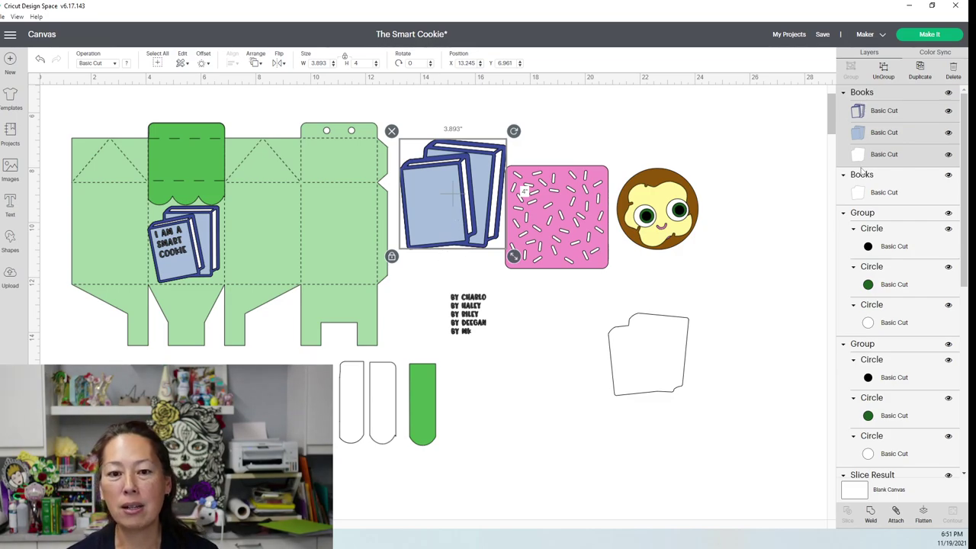
{"action": "left_click_drag", "start_coordinate": [474, 187], "coordinate": [230, 252]}
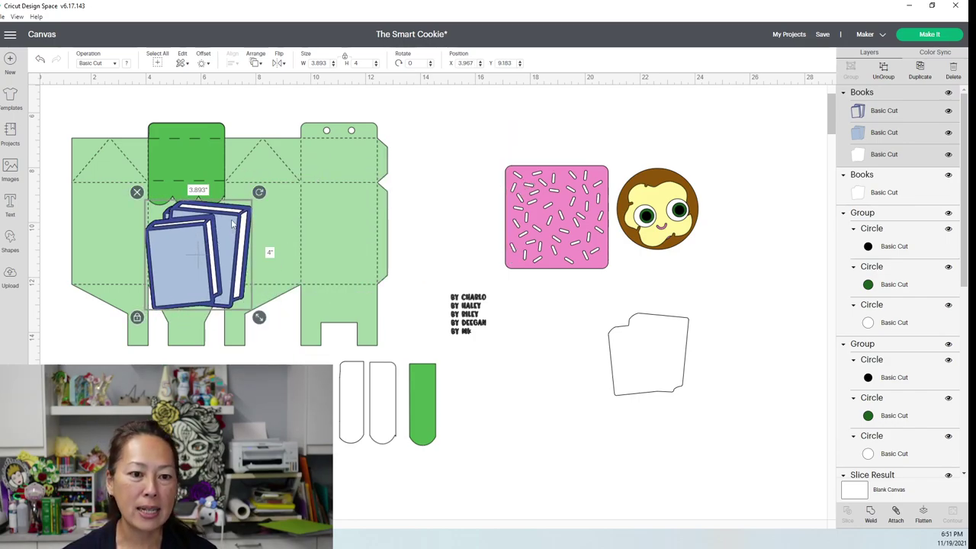
{"action": "left_click_drag", "start_coordinate": [259, 317], "coordinate": [226, 283]}
{"action": "left_click_drag", "start_coordinate": [187, 244], "coordinate": [748, 169]}
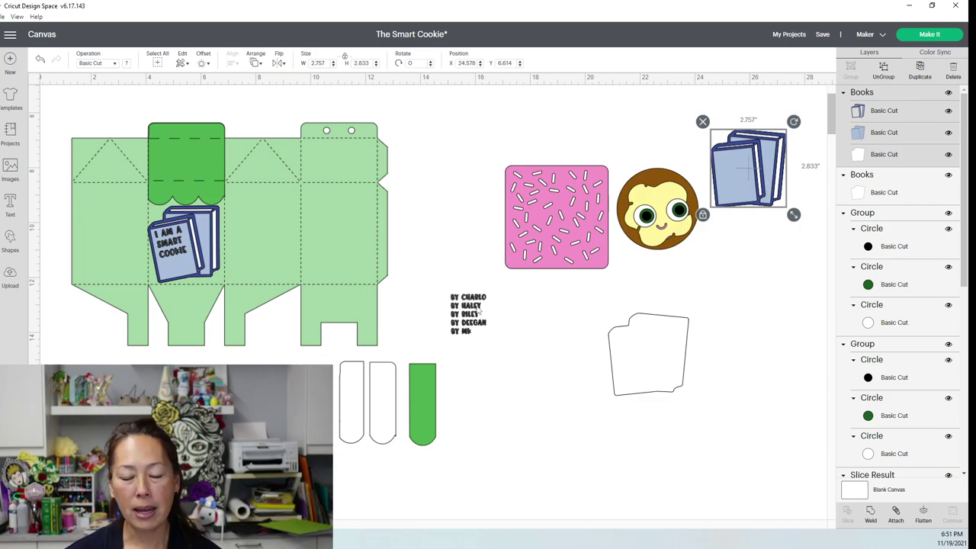
- Move the "I AM A SMART COOKIE" text off the box to beside the byline texts, and delete the box's blue books
{"action": "left_click", "coordinate": [479, 309]}
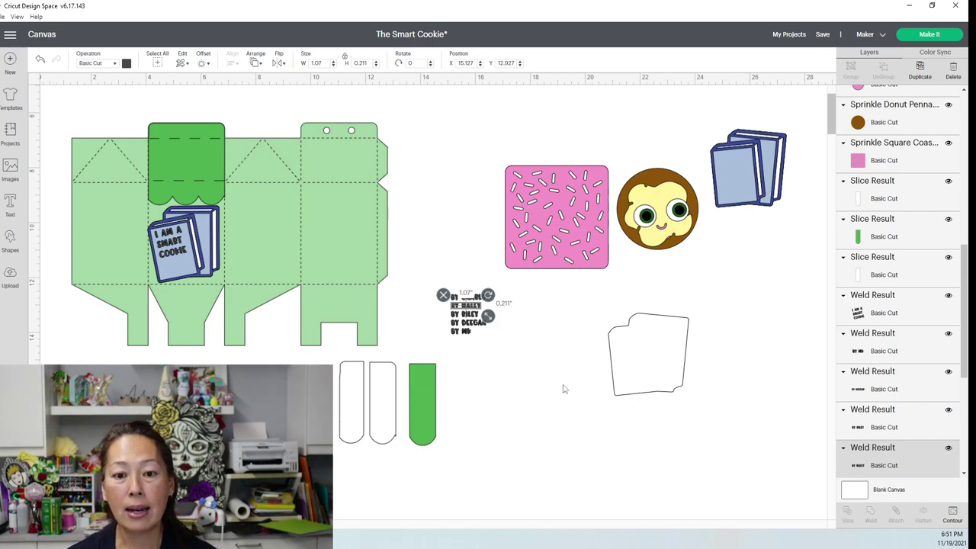
{"action": "left_click", "coordinate": [506, 349]}
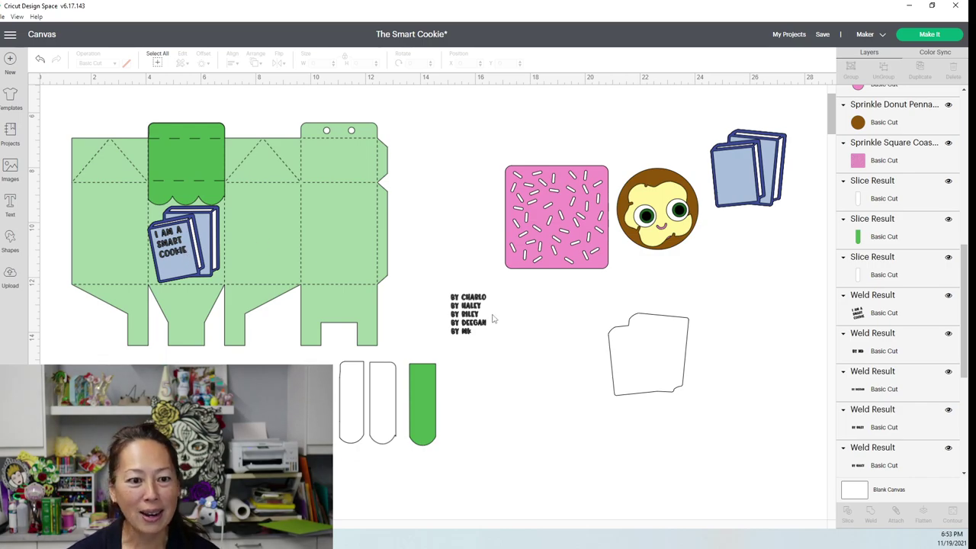
{"action": "left_click", "coordinate": [185, 249]}
{"action": "left_click_drag", "start_coordinate": [184, 249], "coordinate": [533, 320]}
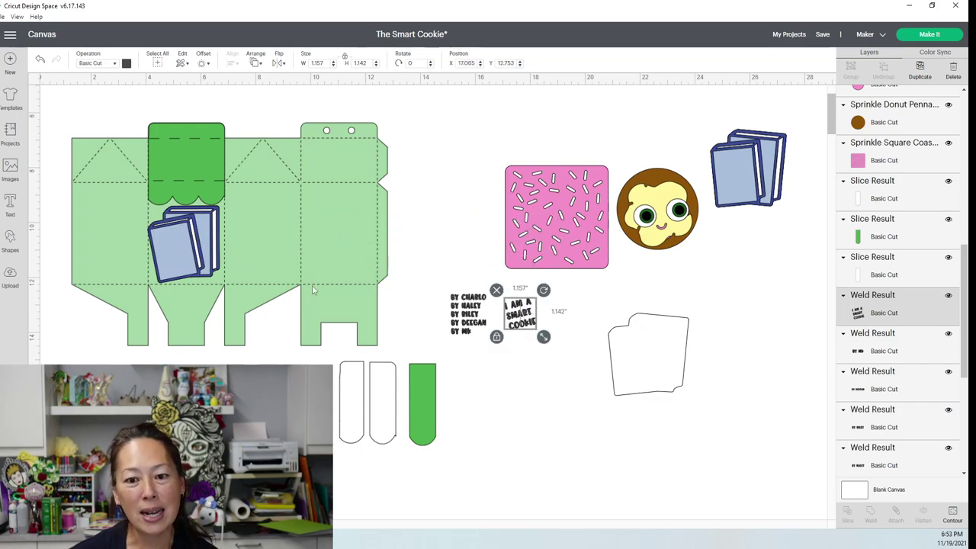
{"action": "left_click_drag", "start_coordinate": [189, 270], "coordinate": [739, 245]}
{"action": "key", "text": "Delete"}
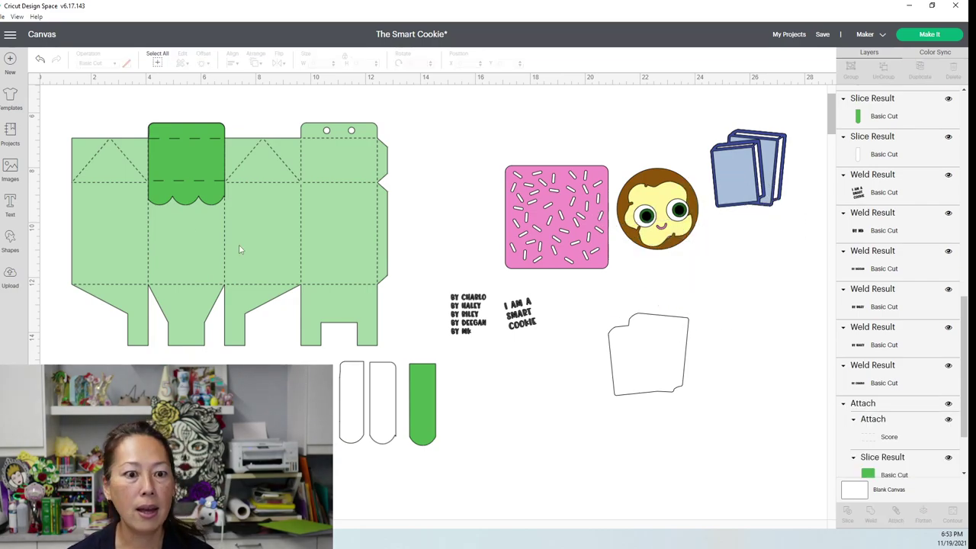
- Find the Nilmara milk box template file among all uploaded images and add it to the canvas
{"action": "left_click", "coordinate": [268, 266]}
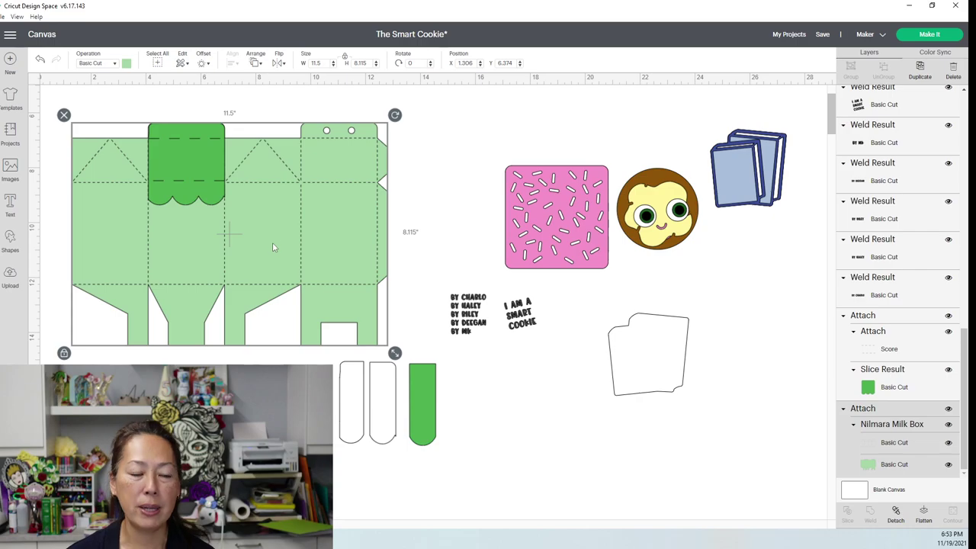
{"action": "left_click", "coordinate": [9, 284]}
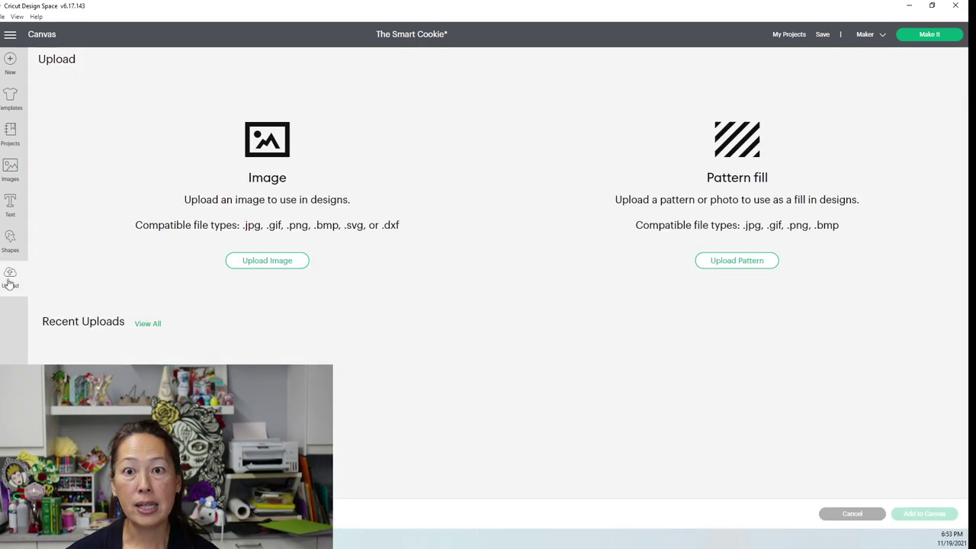
{"action": "scroll", "coordinate": [246, 273], "scroll_direction": "down", "scroll_amount": 2}
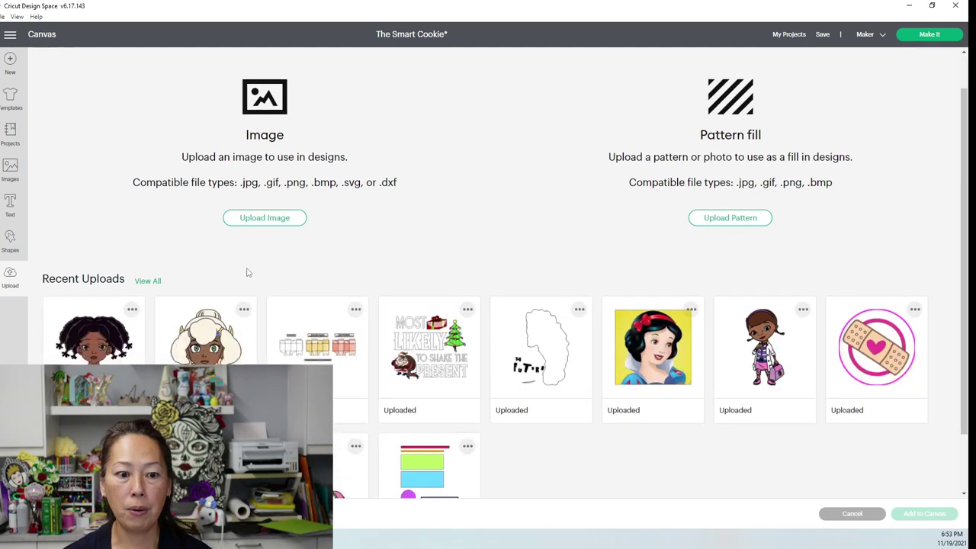
{"action": "scroll", "coordinate": [246, 273], "scroll_direction": "down", "scroll_amount": 1}
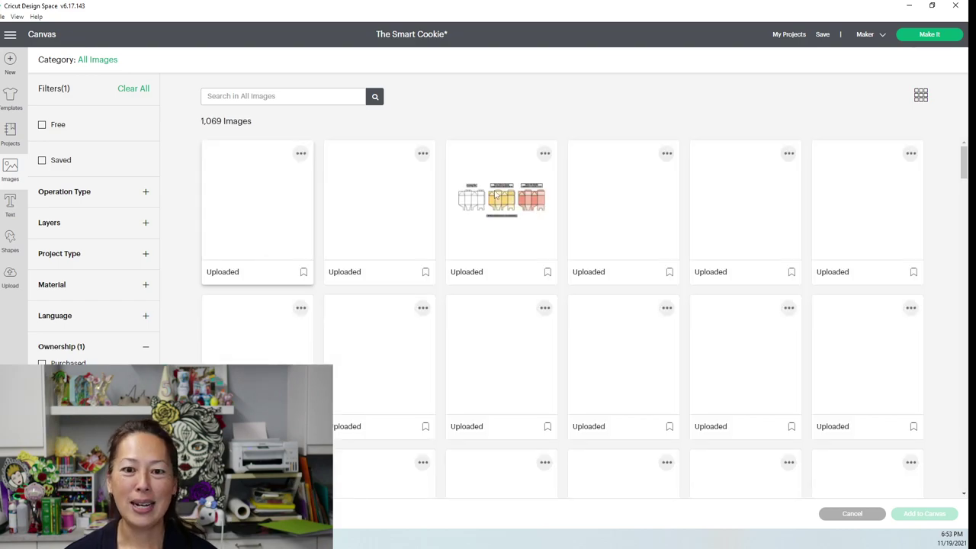
{"action": "left_click", "coordinate": [497, 198]}
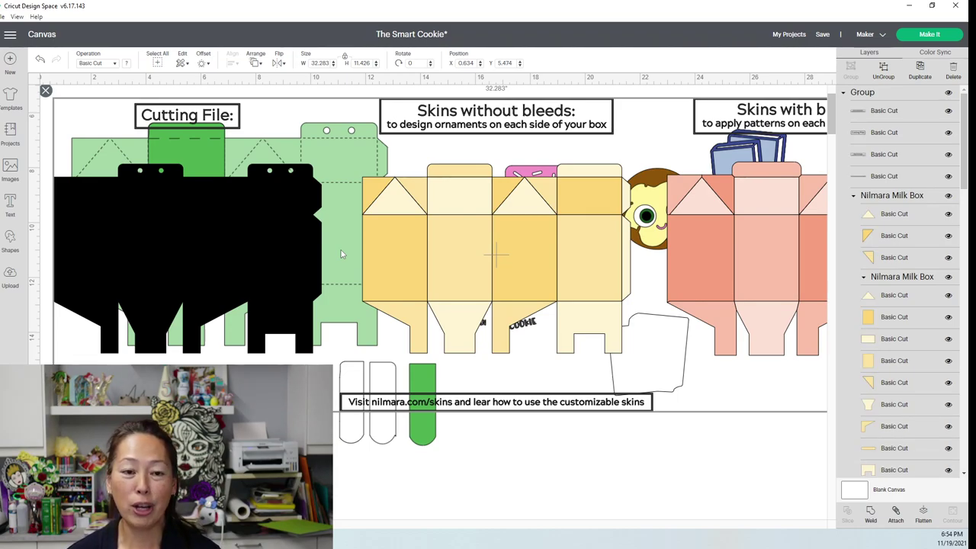
- Move the whole Nilmara milk box template into the empty area below the existing artwork, at about X 0.37, Y 19.627
{"action": "left_click_drag", "start_coordinate": [222, 269], "coordinate": [239, 434]}
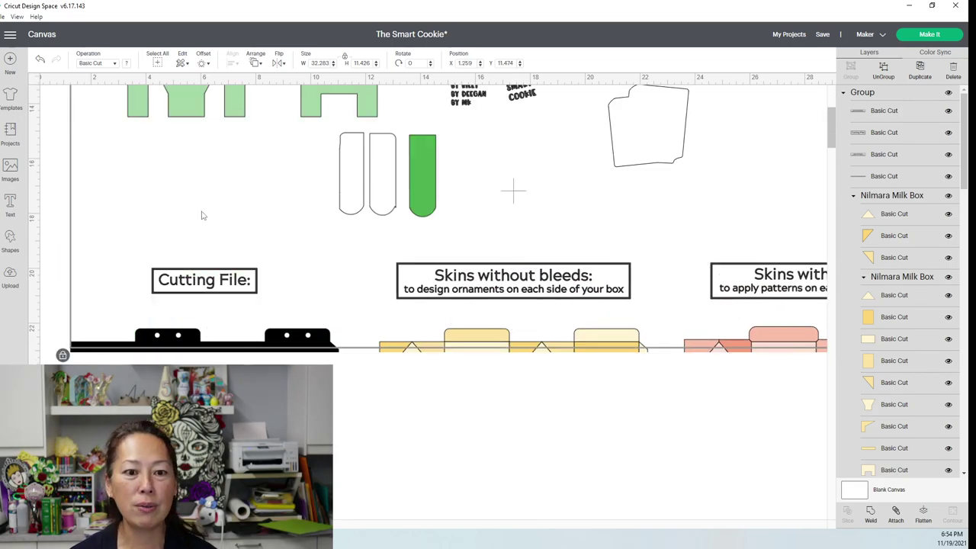
{"action": "key", "text": "ctrl+z"}
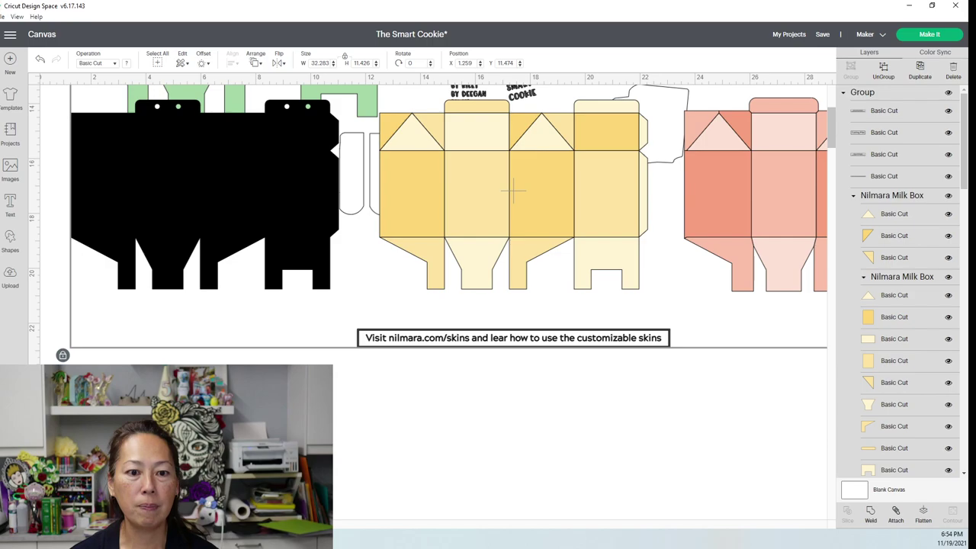
{"action": "scroll", "coordinate": [220, 336], "scroll_direction": "down", "scroll_amount": 3}
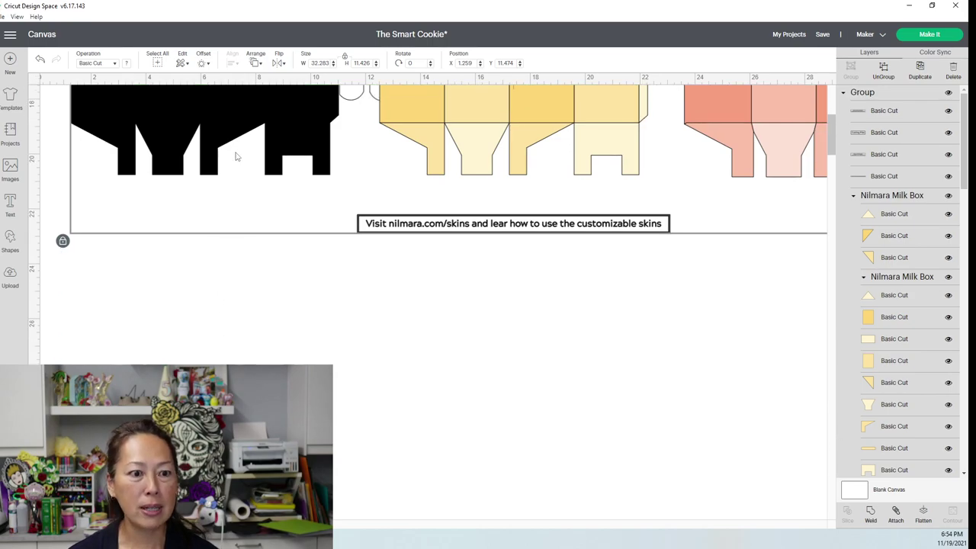
{"action": "scroll", "coordinate": [250, 311], "scroll_direction": "up", "scroll_amount": 6}
{"action": "left_click_drag", "start_coordinate": [238, 344], "coordinate": [222, 346]}
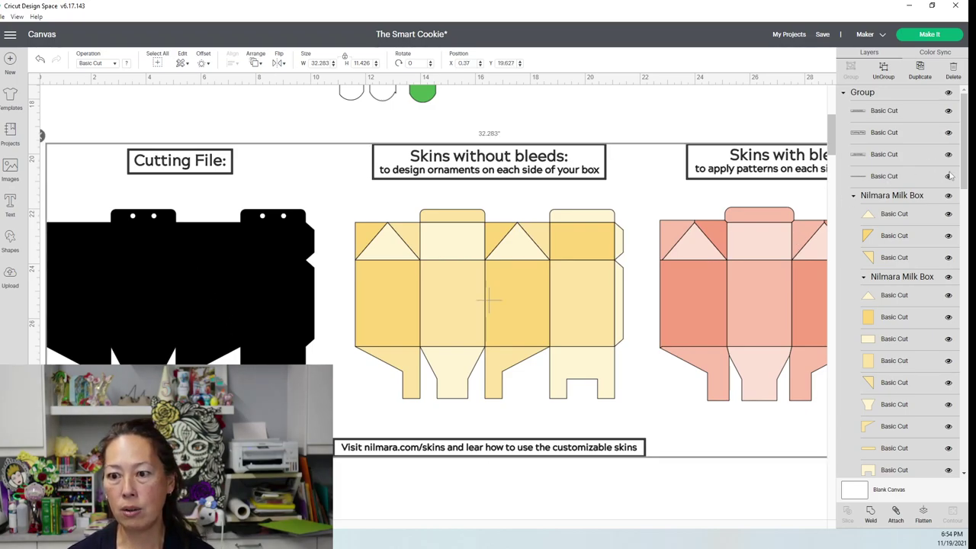
- Find and select the solid black cutting-file shape among the layers of the milk box template
{"action": "scroll", "coordinate": [915, 247], "scroll_direction": "down", "scroll_amount": 3}
{"action": "scroll", "coordinate": [915, 251], "scroll_direction": "down", "scroll_amount": 5}
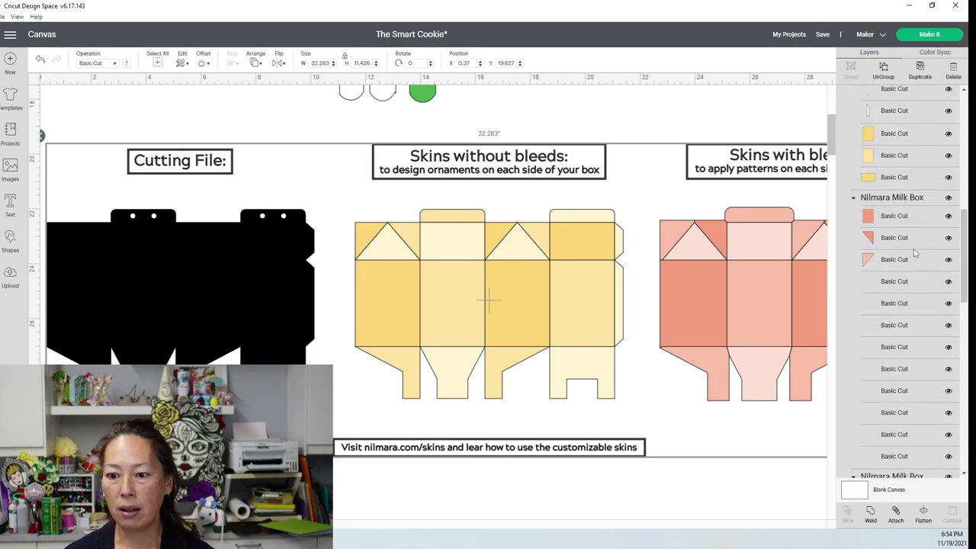
{"action": "scroll", "coordinate": [888, 353], "scroll_direction": "up", "scroll_amount": 1}
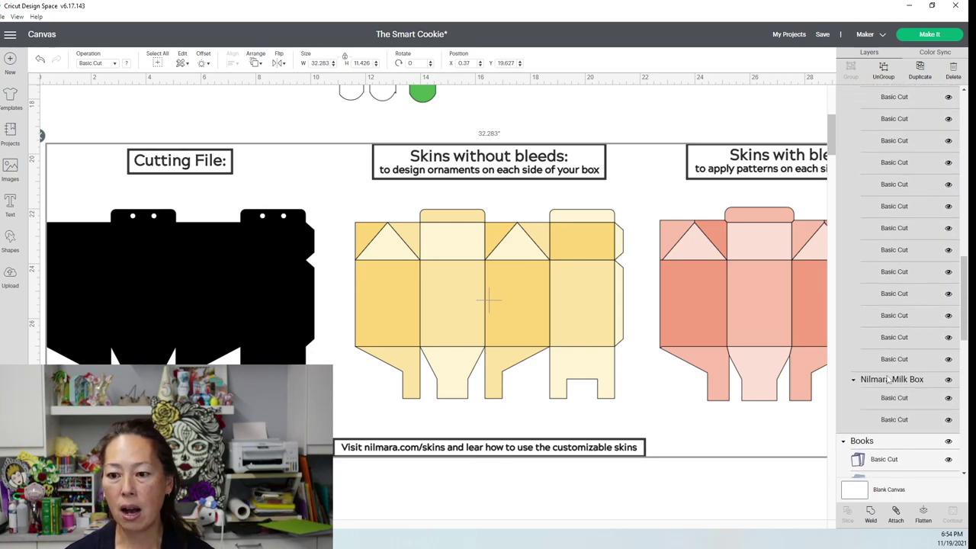
{"action": "left_click", "coordinate": [889, 422]}
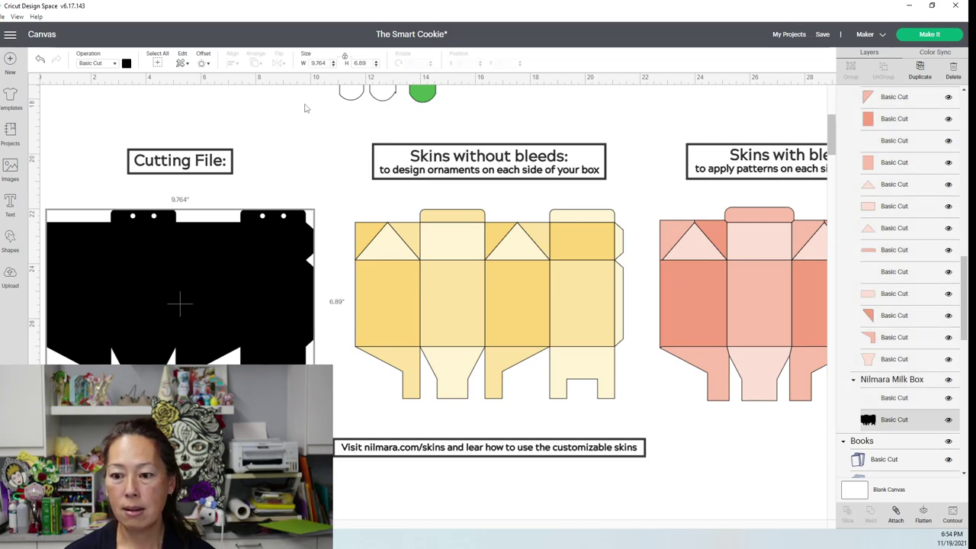